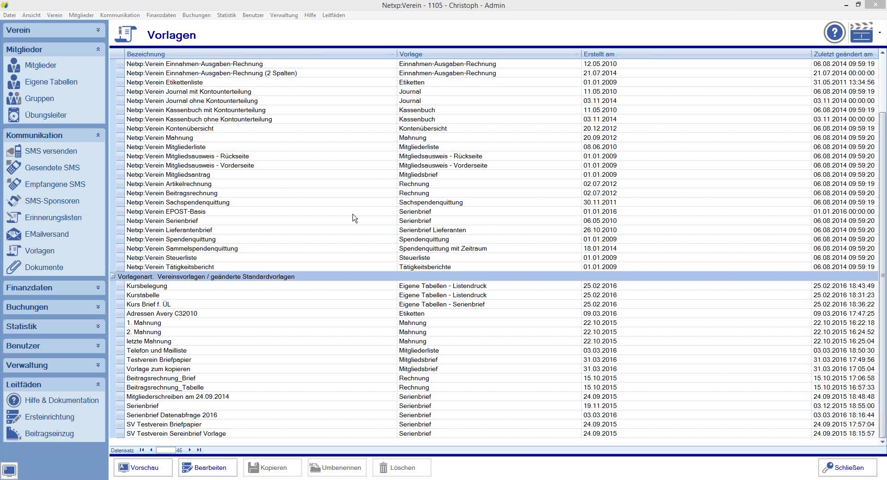
Copy the Mitgliedsbrief template "Testverein Briefpapier" and name the copy "Aufnahmebestätigung"
click(410, 362)
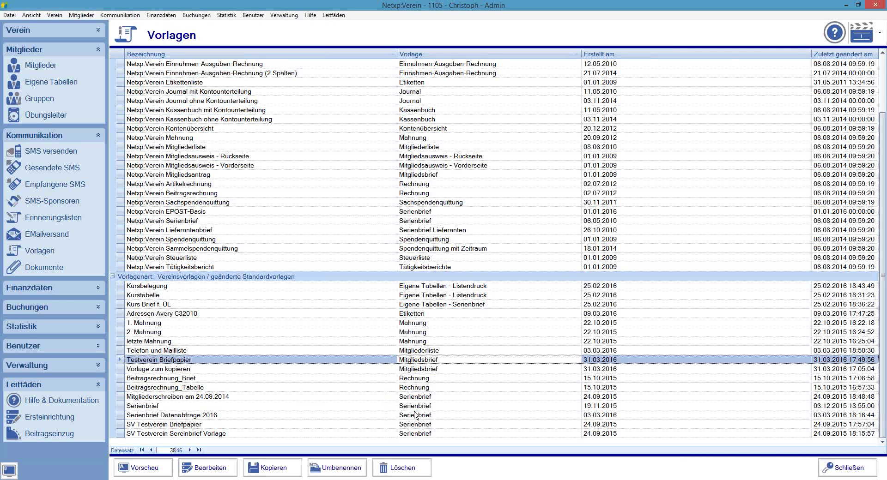
click(421, 426)
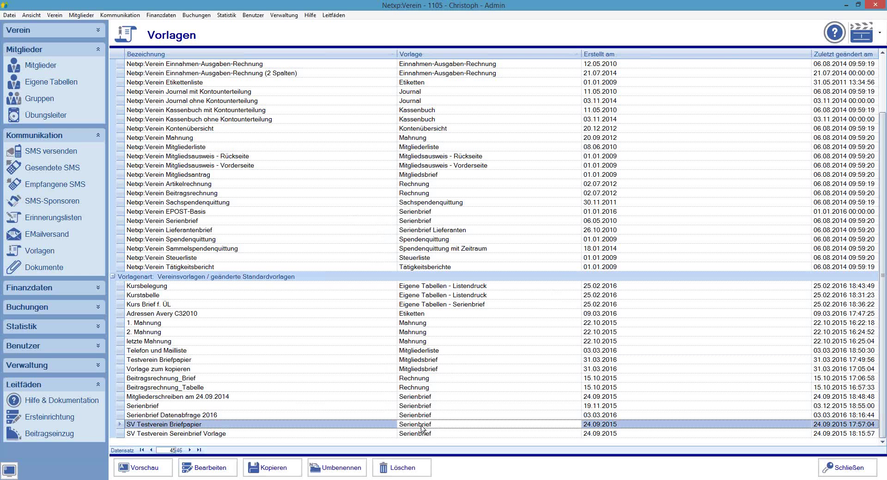
click(413, 362)
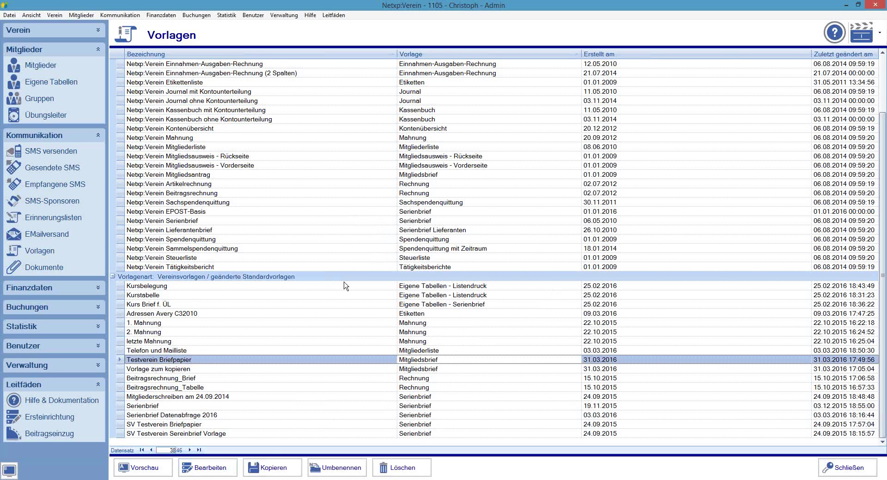
click(272, 469)
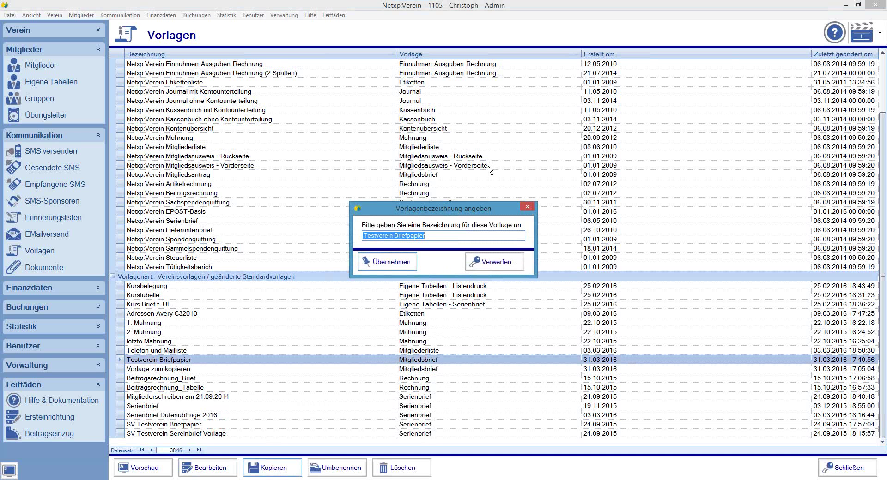
text(Aufnahmebestätigung)
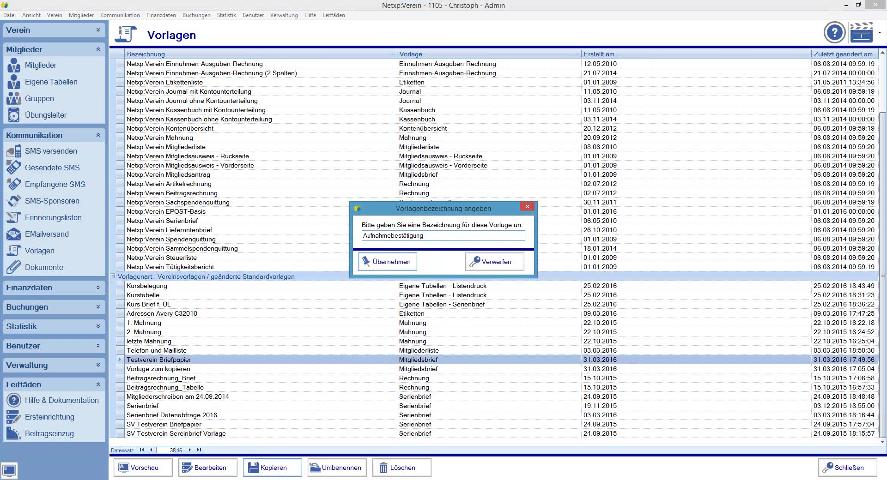
drag(392, 210, 421, 186)
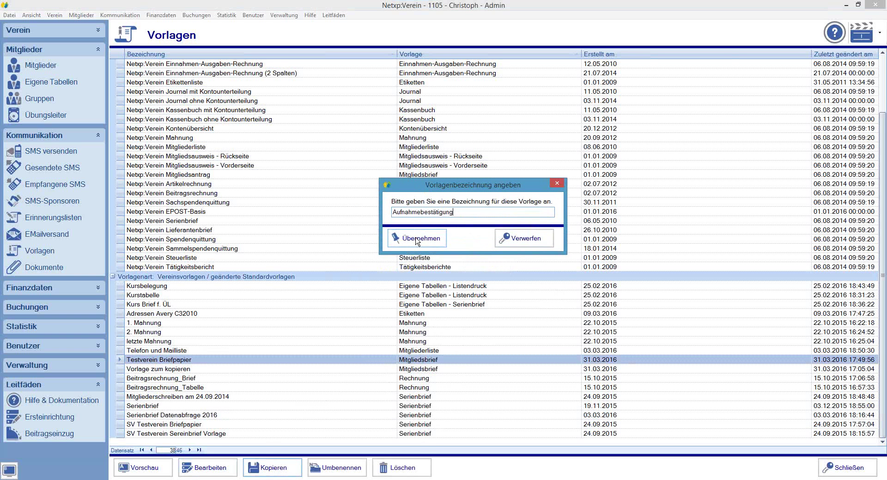
click(417, 239)
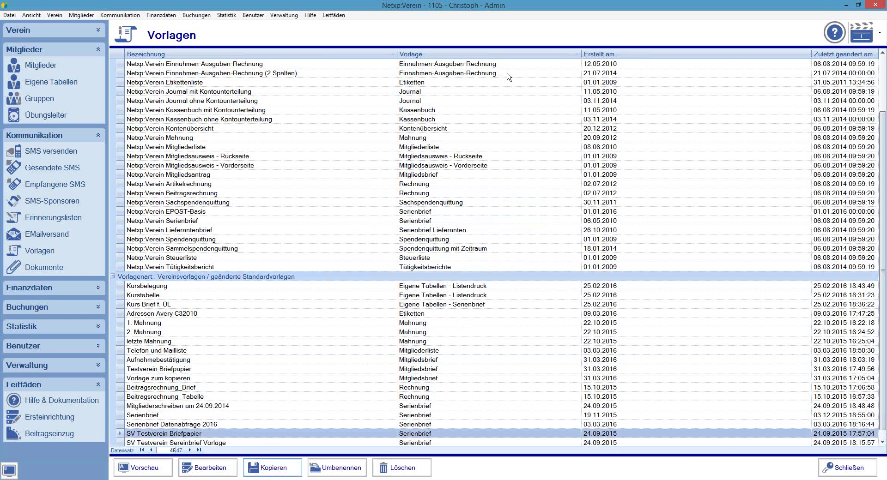
Open the Aufnahmebestätigung template for editing and draw a formatted text object about 80 × 35 mm directly below the sender line
click(366, 360)
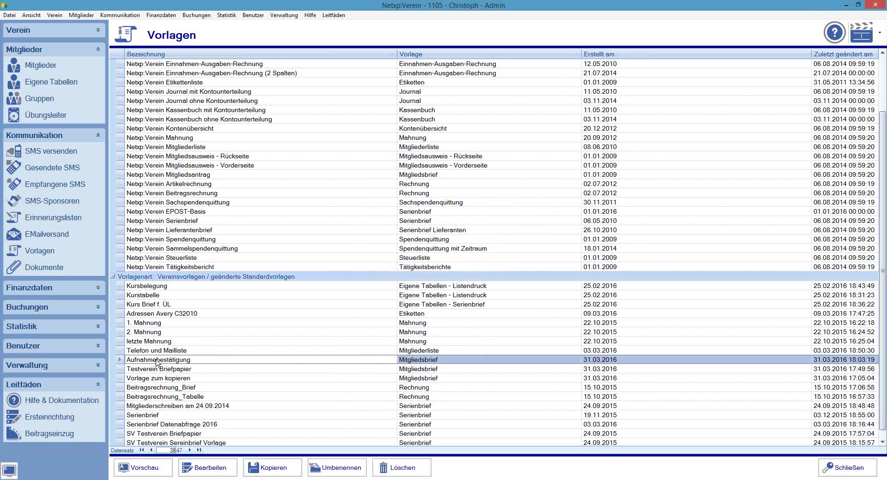
click(211, 469)
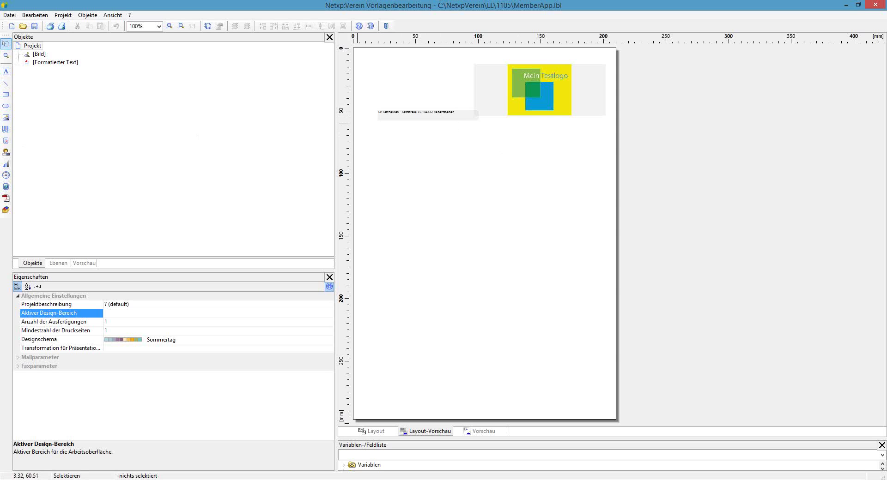
click(6, 142)
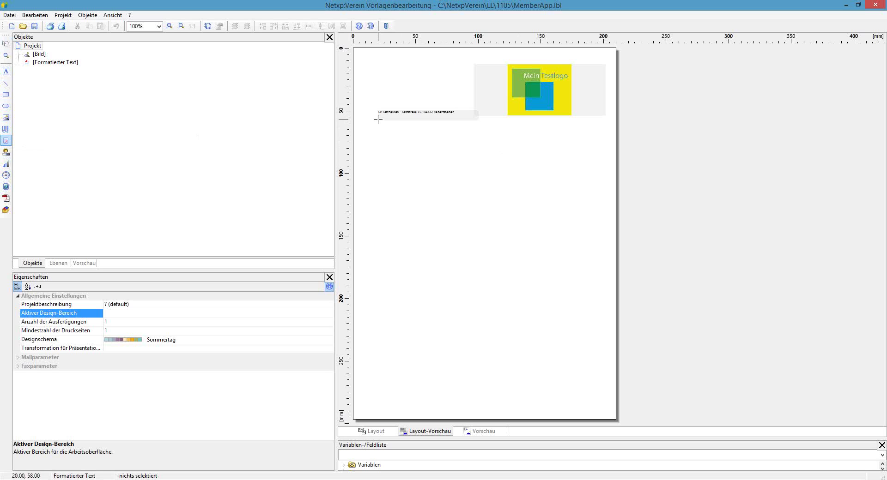
drag(378, 120, 478, 163)
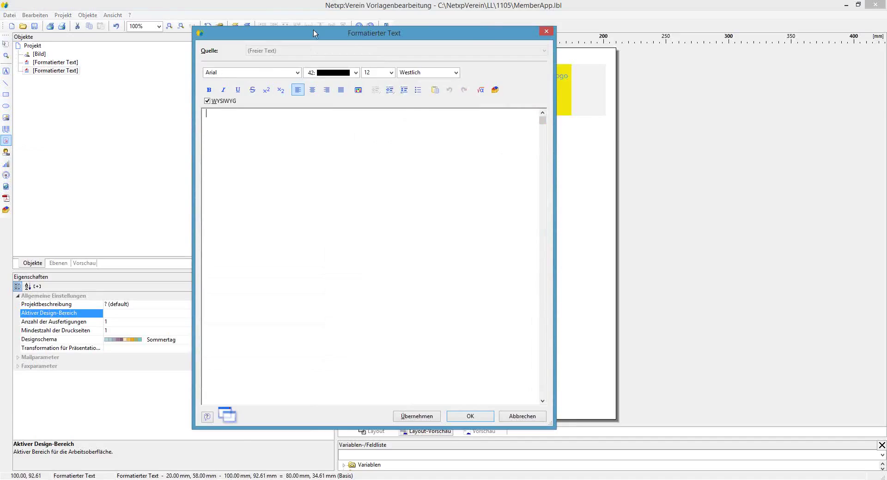
drag(363, 36, 390, 61)
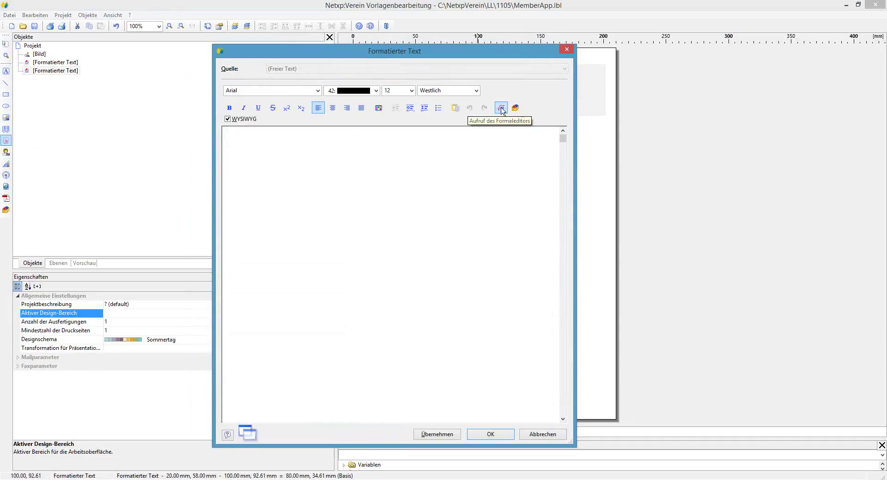
Open the formula editor for the new text object and expand the variables down to the Voller_Name and Vorname fields
click(502, 110)
click(500, 110)
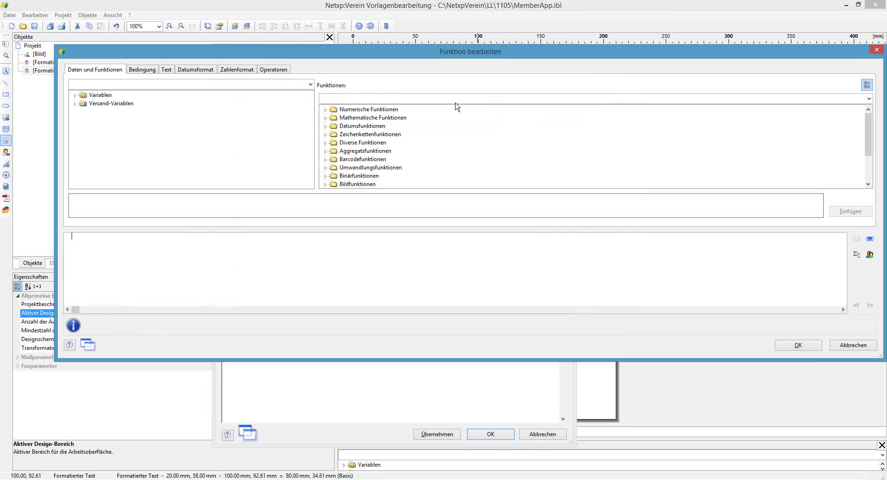
click(75, 95)
drag(310, 102, 275, 174)
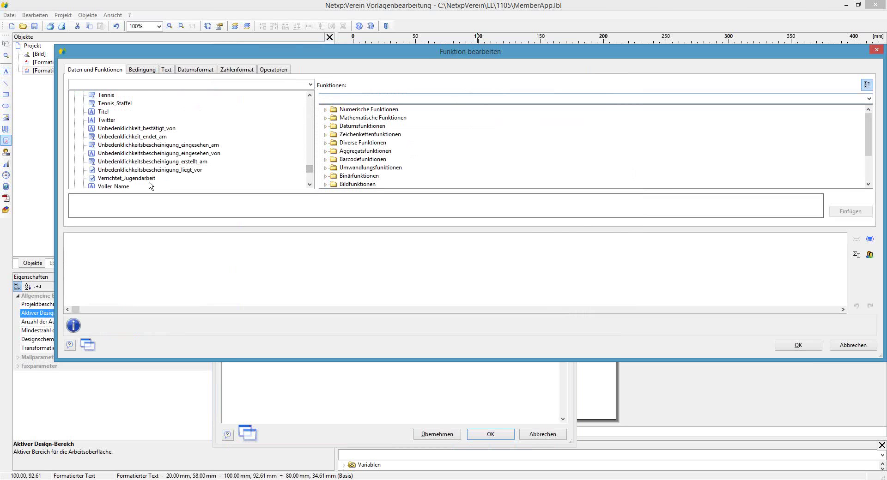
click(309, 185)
click(310, 184)
click(310, 184)
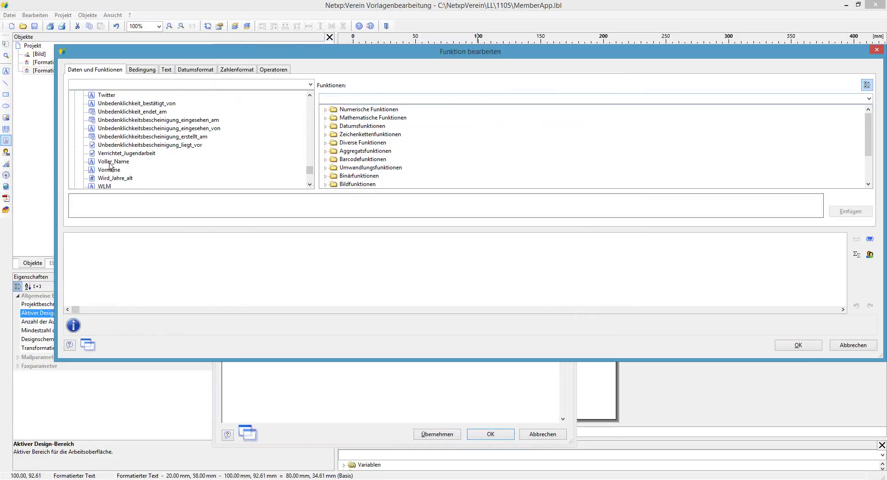
Try the Voller_Name variable as the formula and clear it again
click(109, 163)
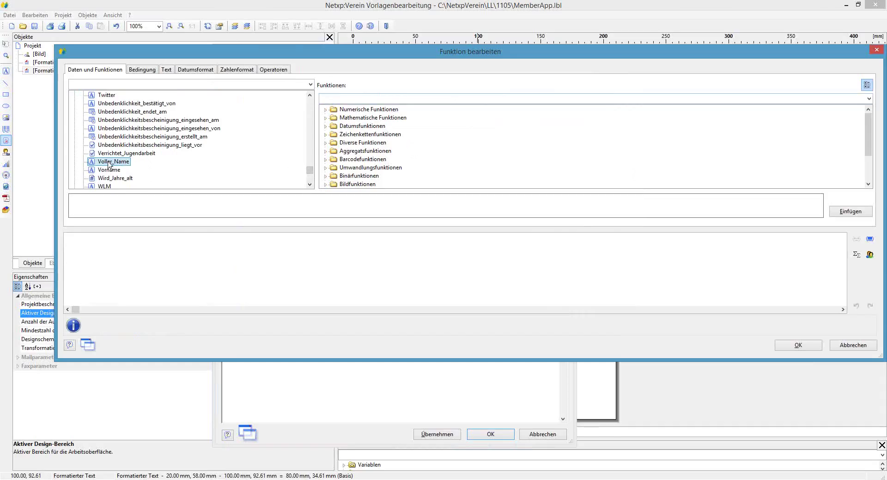
mouse_move(109, 164)
mouse_down()
mouse_move(128, 200)
mouse_move(121, 164)
mouse_move(107, 164)
mouse_up()
double_click(106, 163)
key(ctrl+a)
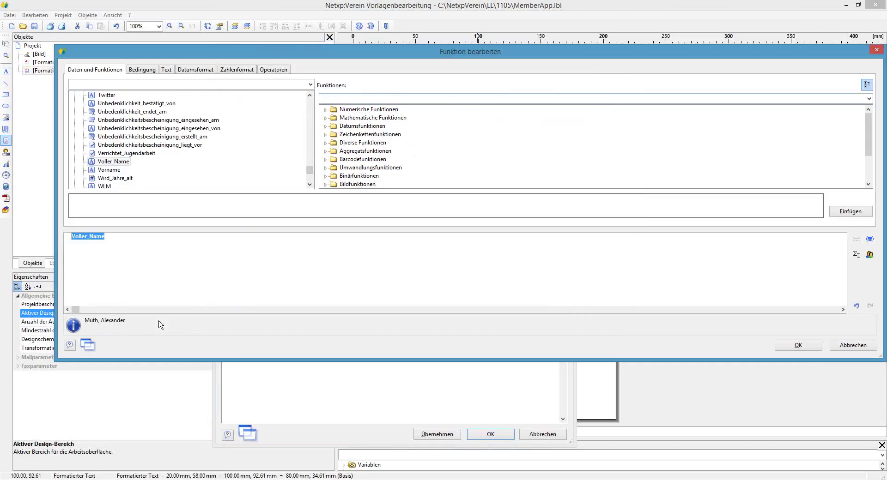
key(Delete)
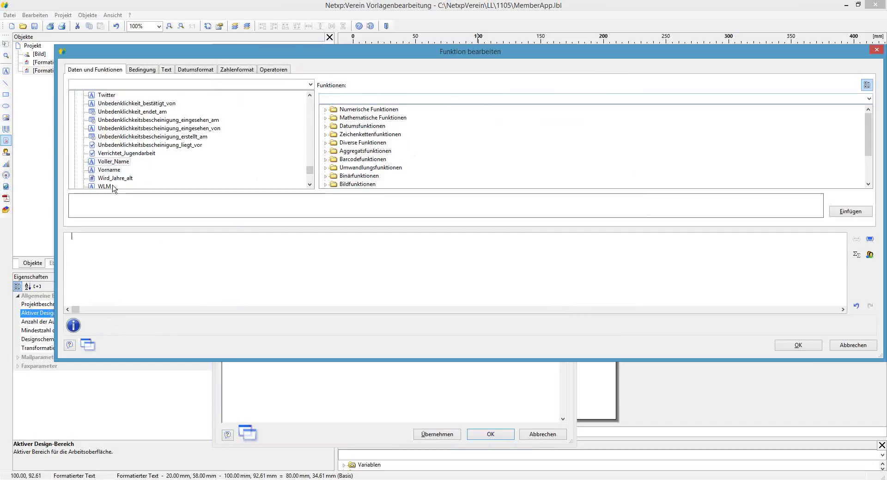
Insert the Vorname variable into the formatted text and apply it to the text object
click(110, 171)
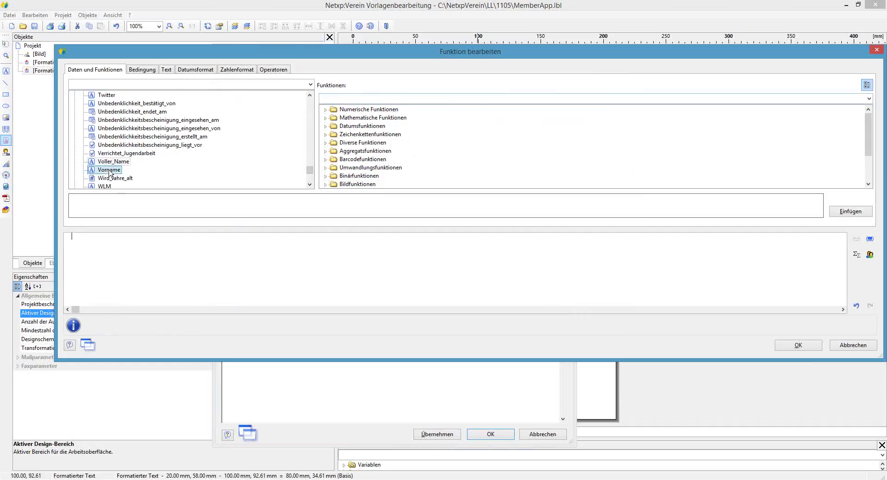
drag(111, 173, 101, 258)
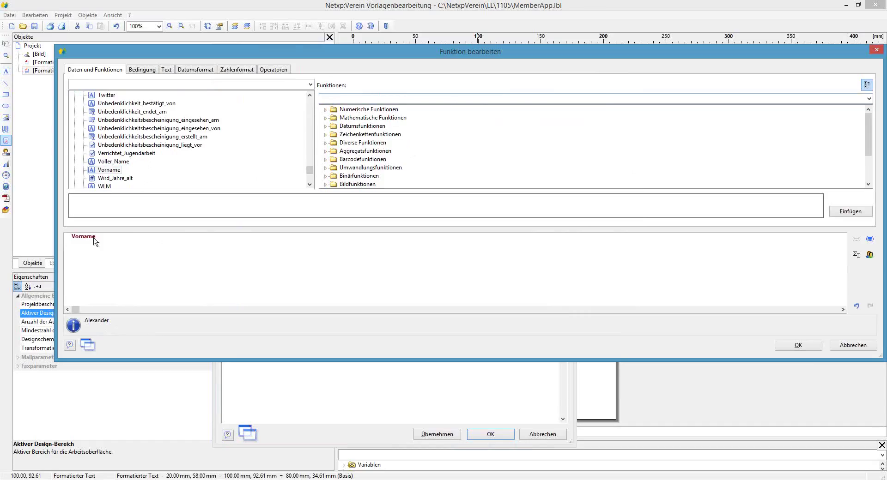
key(ctrl+a)
key(Delete)
text(Vorname)
click(797, 345)
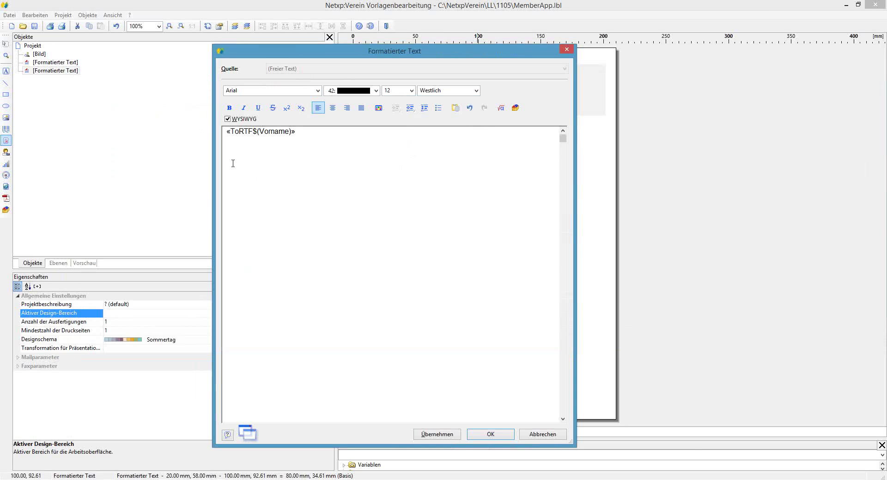
drag(326, 53, 340, 81)
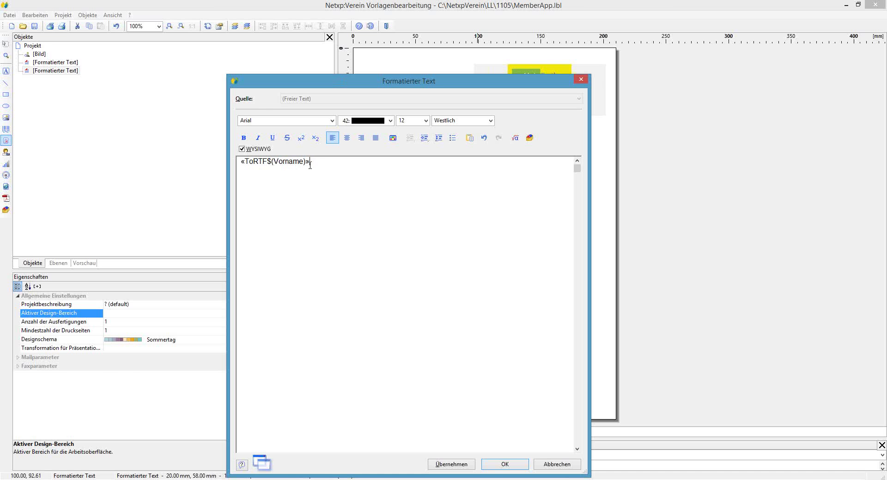
click(502, 464)
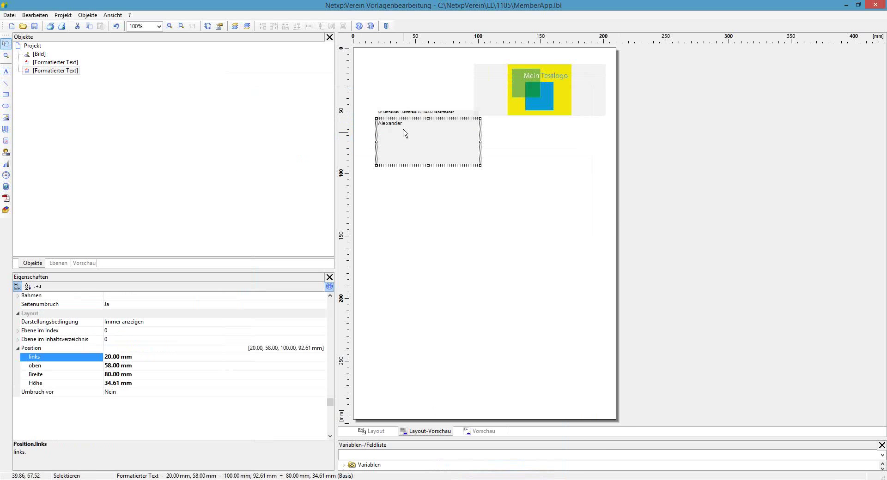
Add the Nachname variable after Vorname in the address text object, separated by a space, and apply the text
double_click(439, 148)
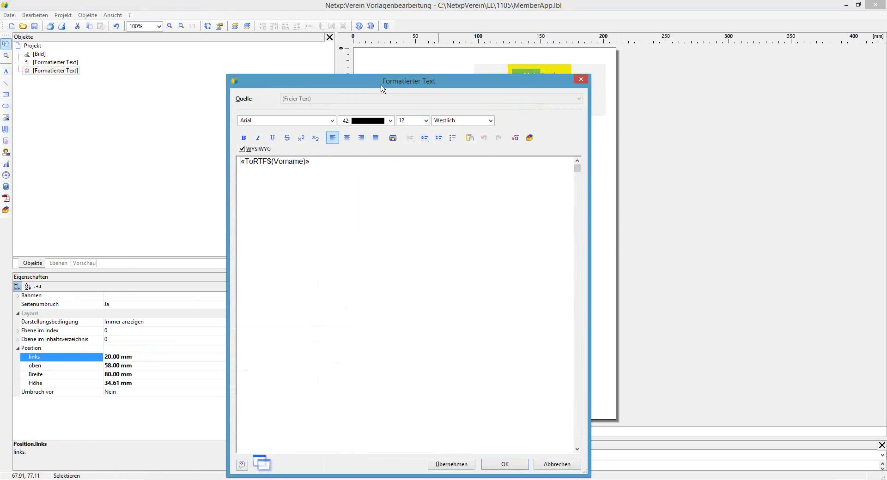
drag(382, 89, 398, 37)
click(358, 111)
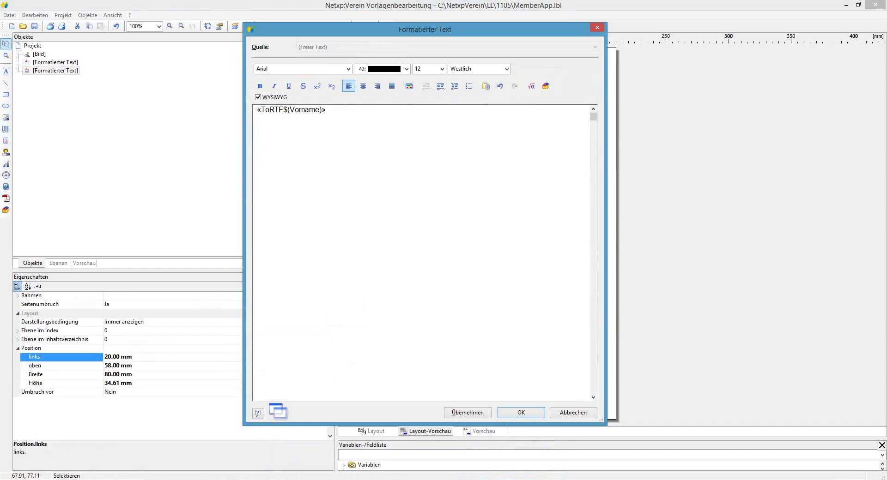
click(532, 87)
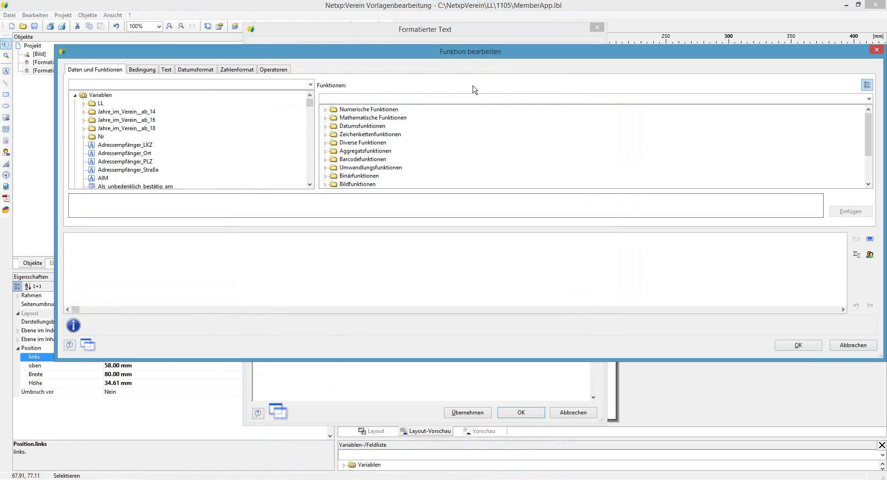
scroll(309, 143, down, 5)
scroll(308, 143, down, 10)
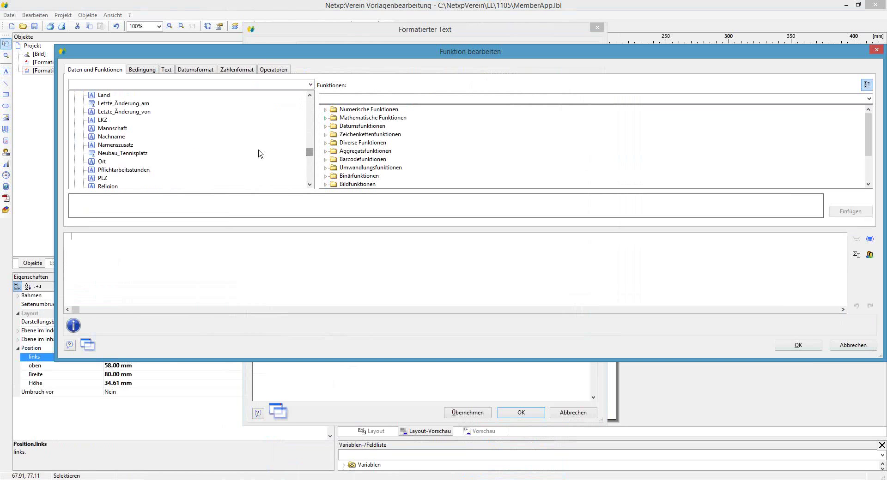
click(111, 138)
double_click(110, 138)
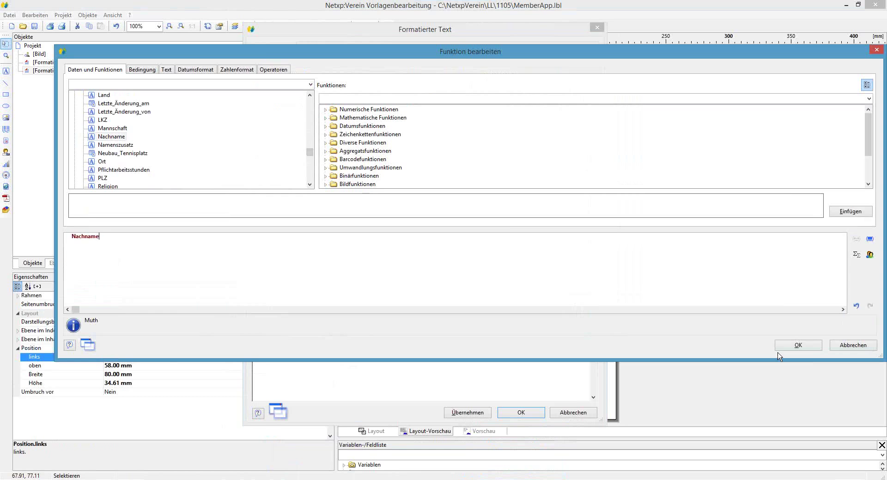
click(798, 345)
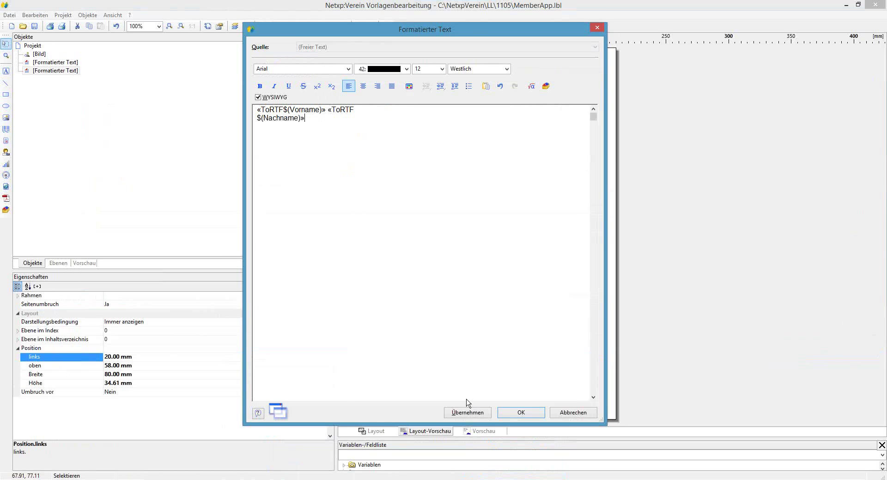
click(518, 413)
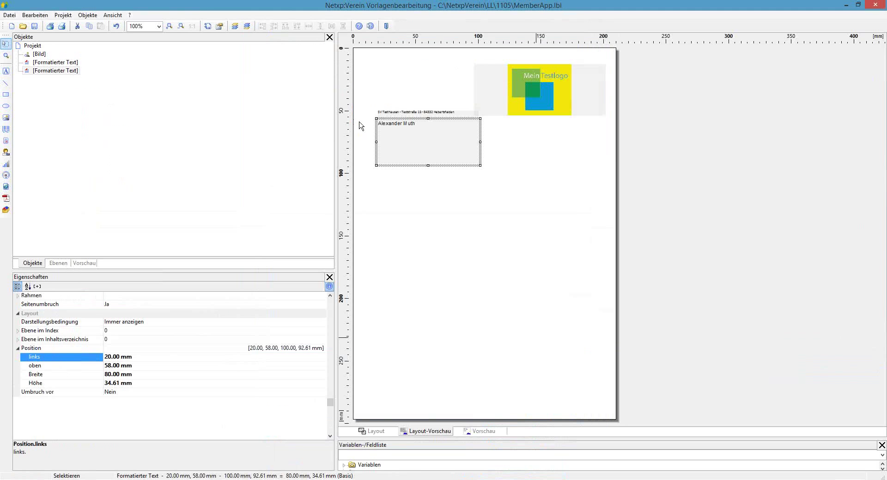
Insert the Straße variable on a new line below the name in the address text object
double_click(381, 138)
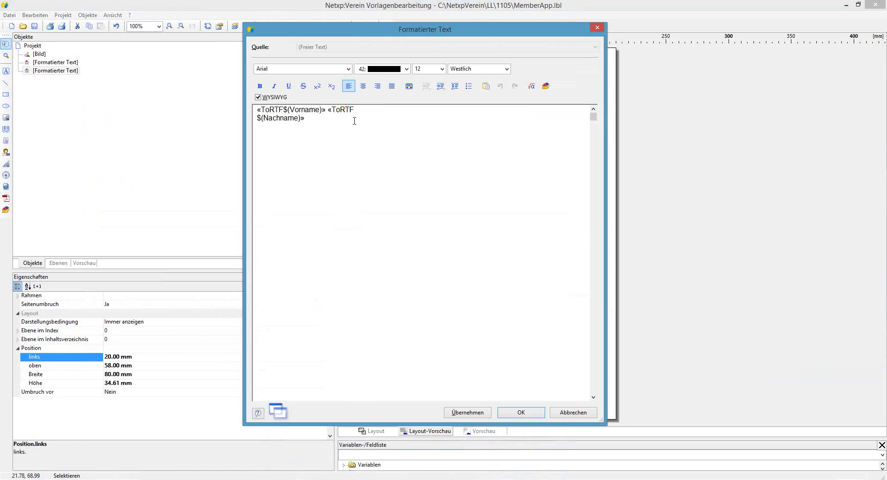
drag(384, 29, 420, 165)
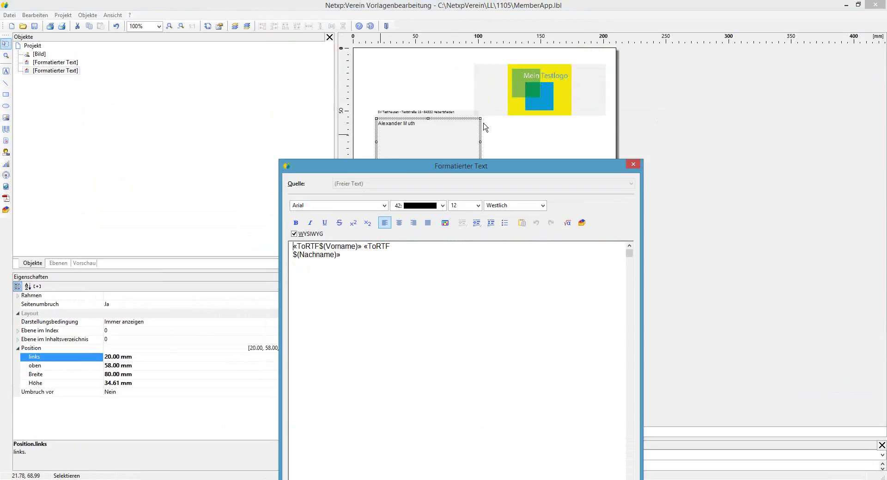
click(360, 260)
key(Return)
click(567, 224)
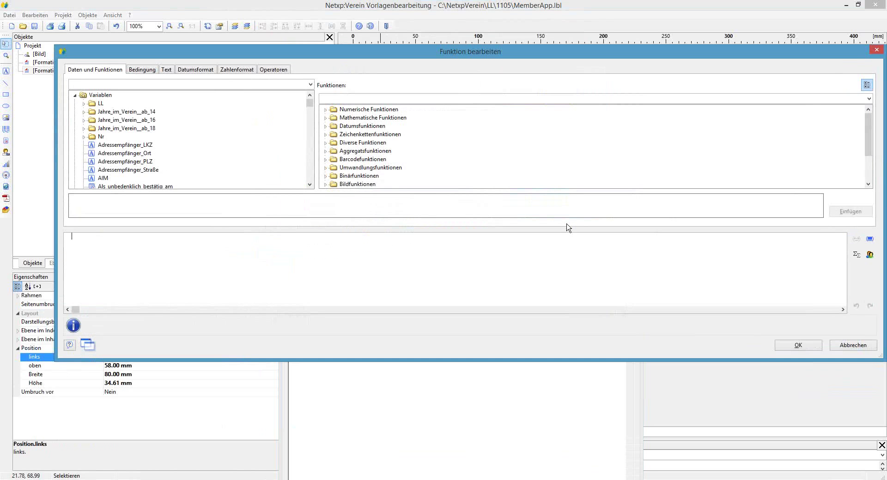
text(straß)
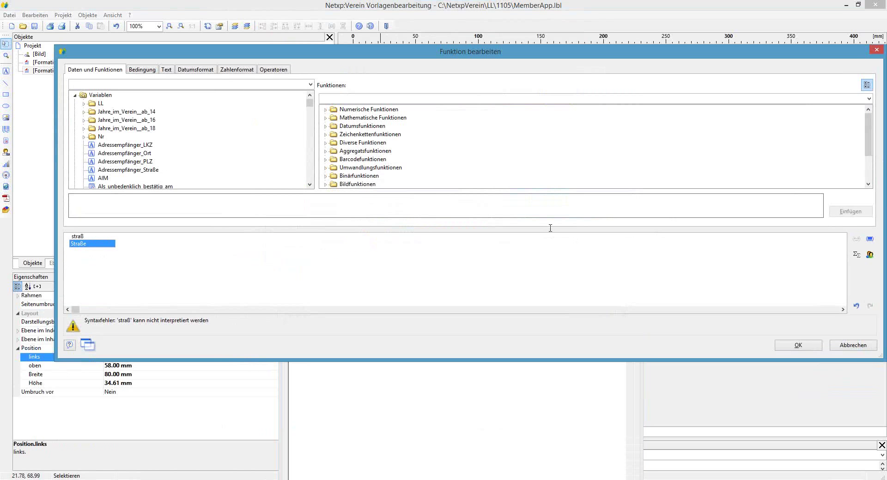
double_click(84, 244)
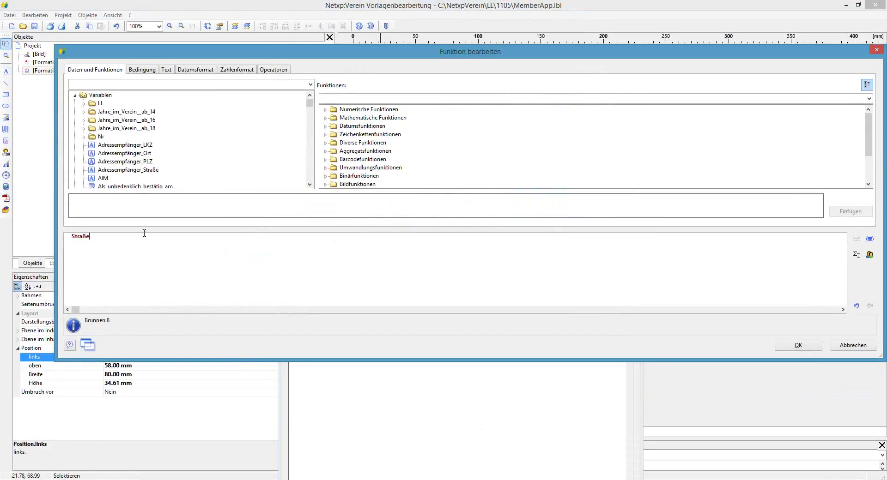
drag(144, 244, 36, 243)
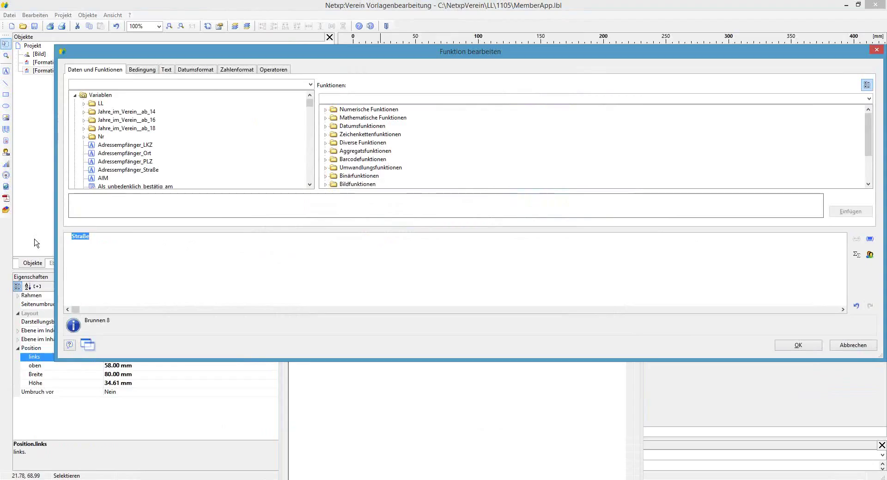
text(str)
key(Return)
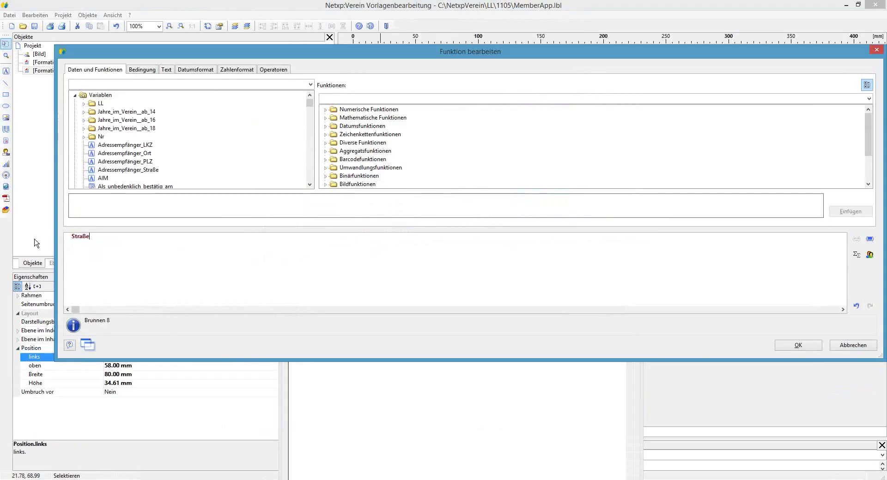
click(788, 346)
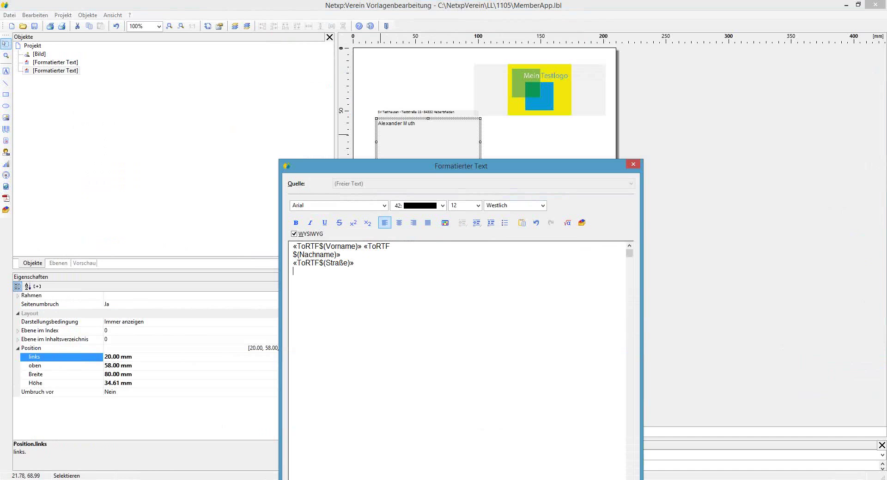
Insert the plz variable on the line below Straße in the address text
click(567, 222)
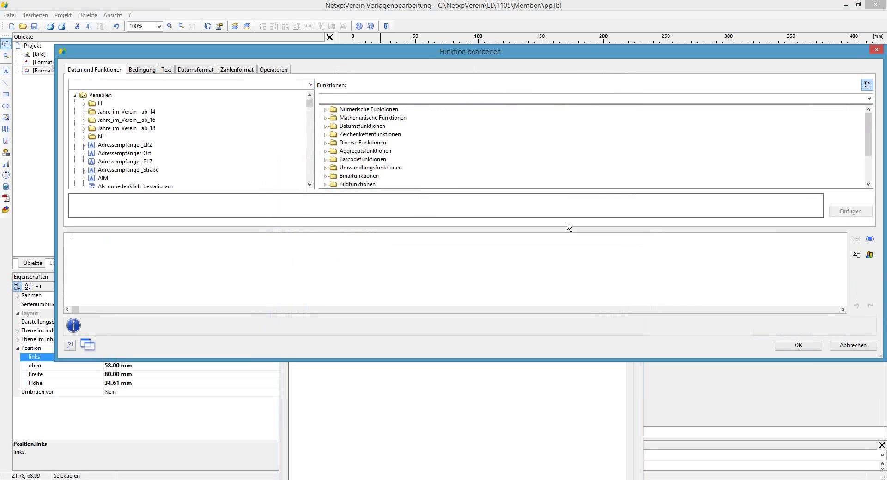
text(plz)
click(788, 349)
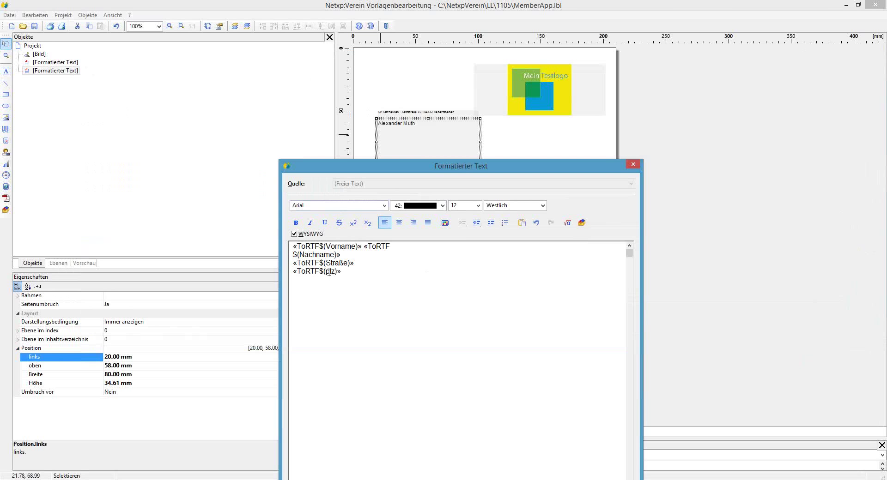
Add the ort variable after plz, separated by a space, and apply the text to the address object
click(570, 223)
text(straß)
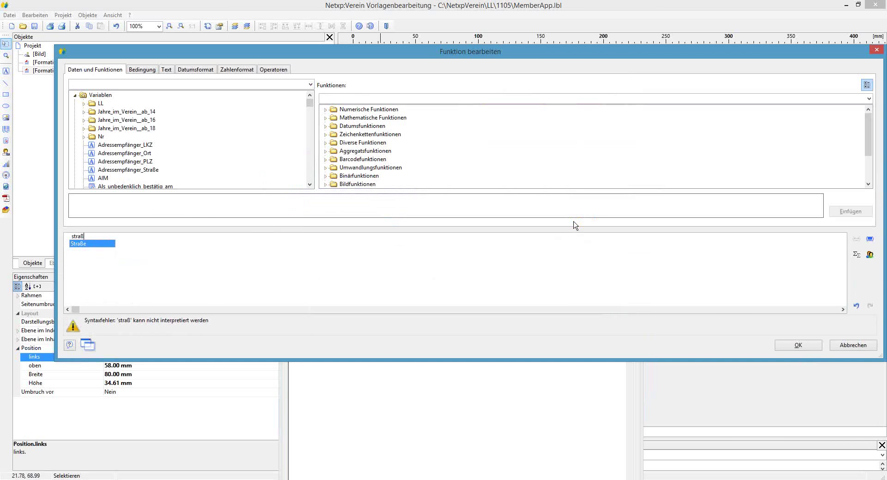
key(Return)
double_click(125, 237)
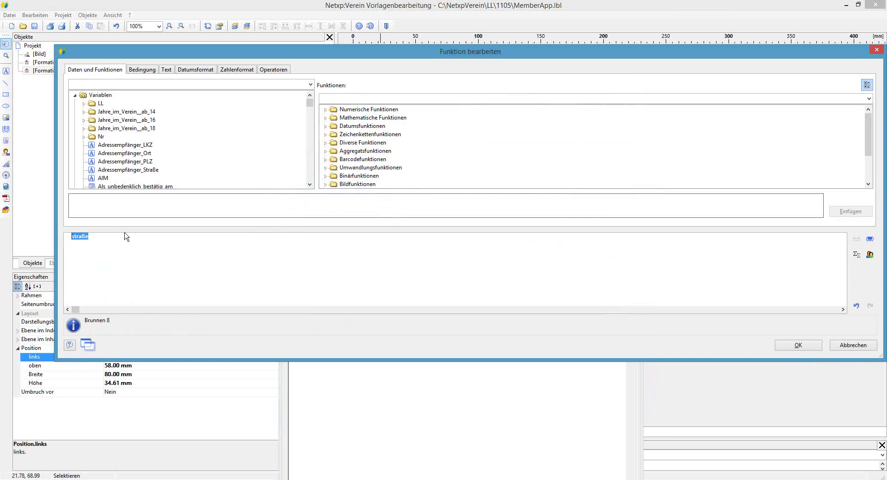
text(ort)
click(796, 349)
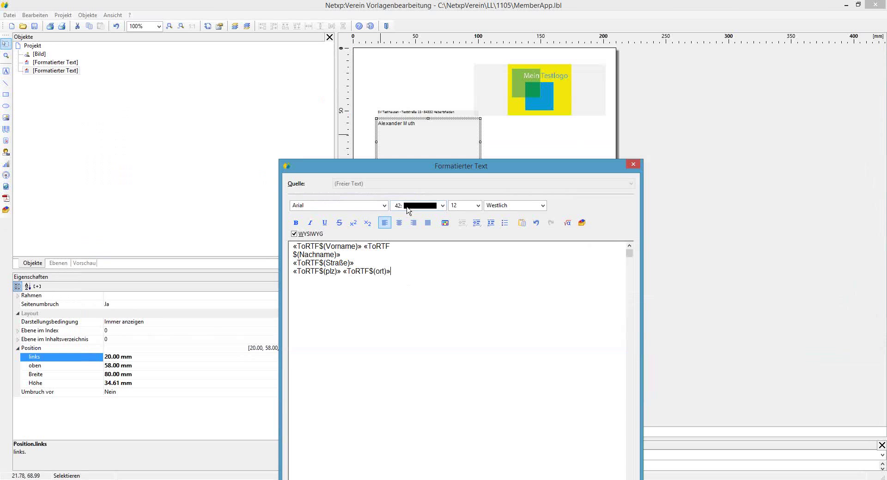
drag(368, 175, 372, 40)
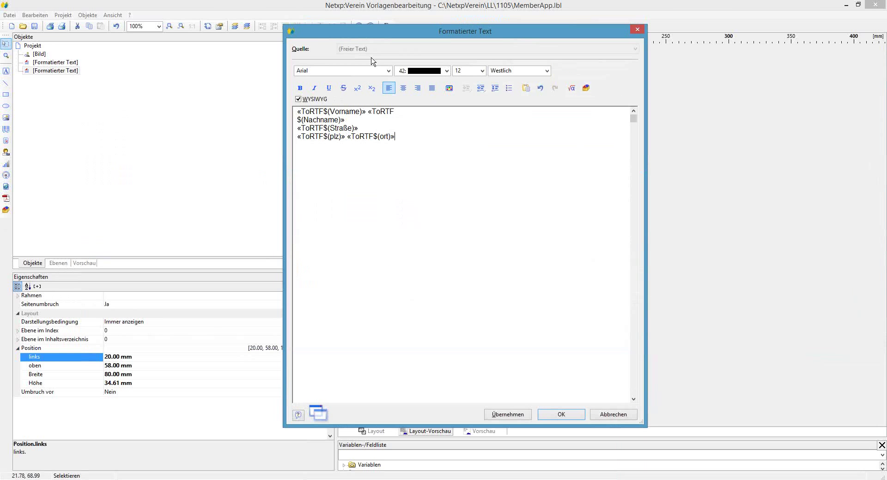
click(560, 415)
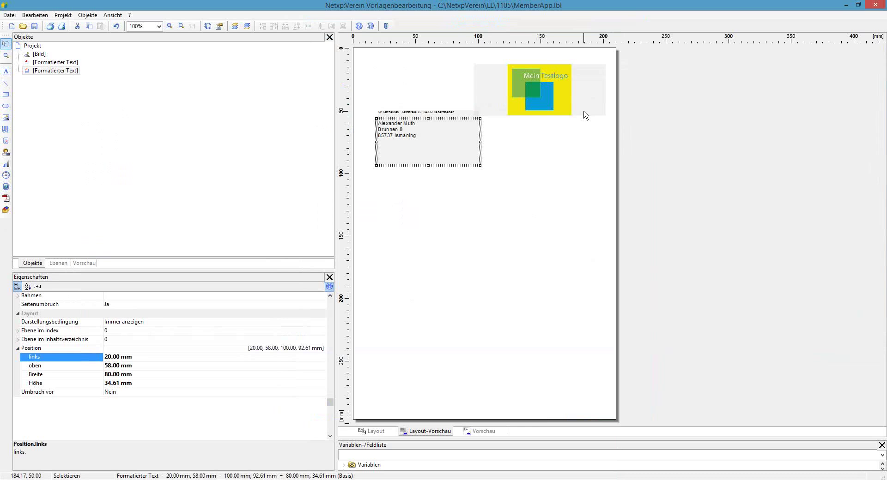
click(543, 158)
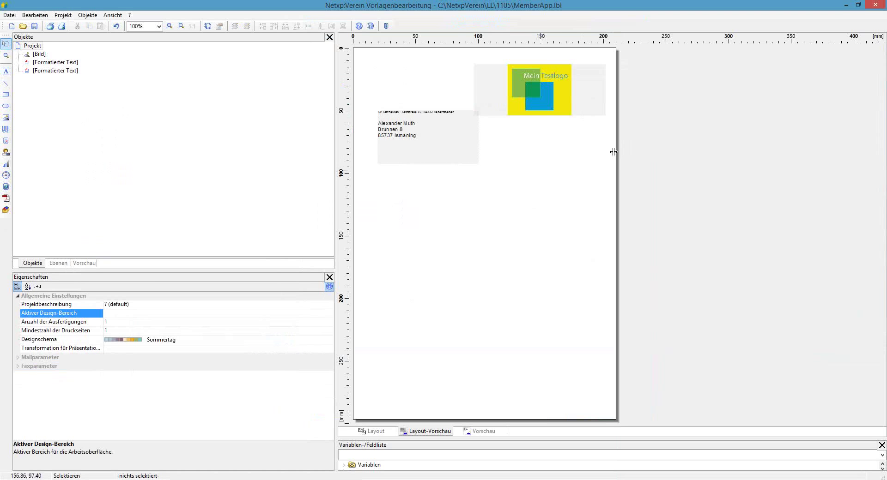
click(6, 140)
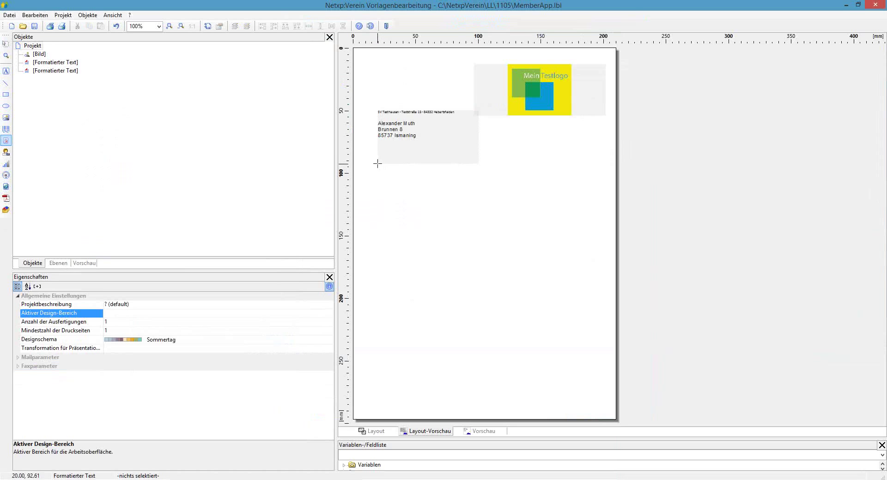
drag(377, 164, 380, 172)
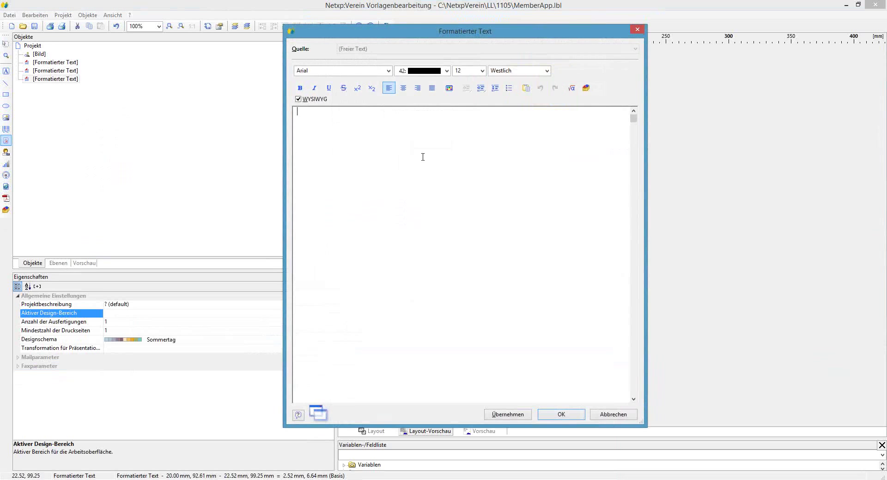
click(637, 29)
Create an empty formatted text object below the address field and enlarge it to about 191 × 183 mm
click(6, 140)
drag(366, 167, 425, 228)
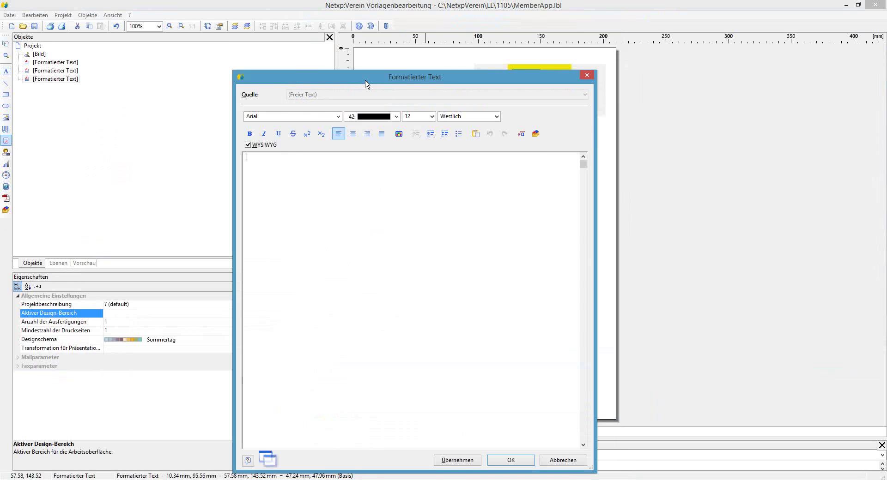
click(508, 458)
drag(427, 229, 606, 400)
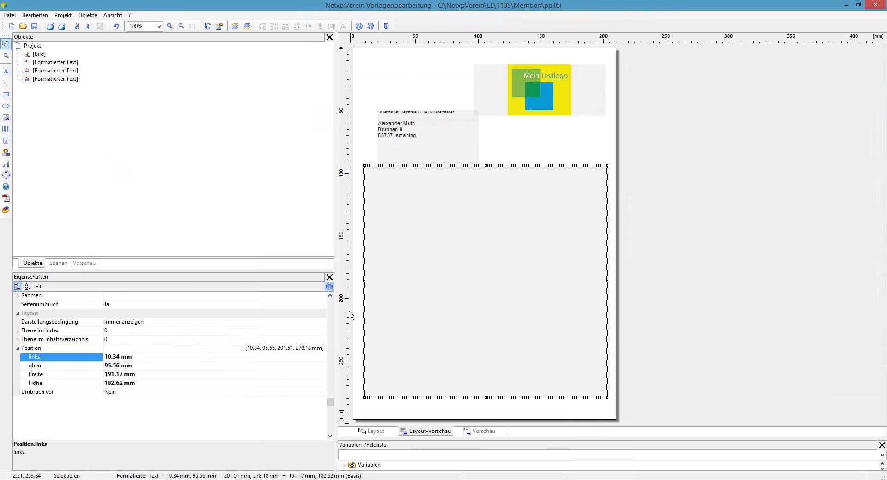
Align the left edge of the large body text object with the address field at 20 mm
drag(365, 282, 376, 282)
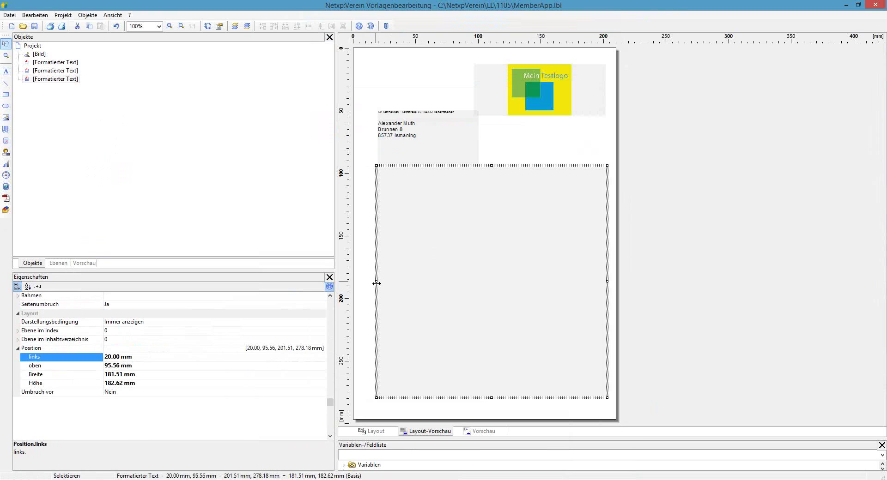
mouse_move(376, 282)
mouse_down()
mouse_move(386, 281)
mouse_move(376, 280)
mouse_up()
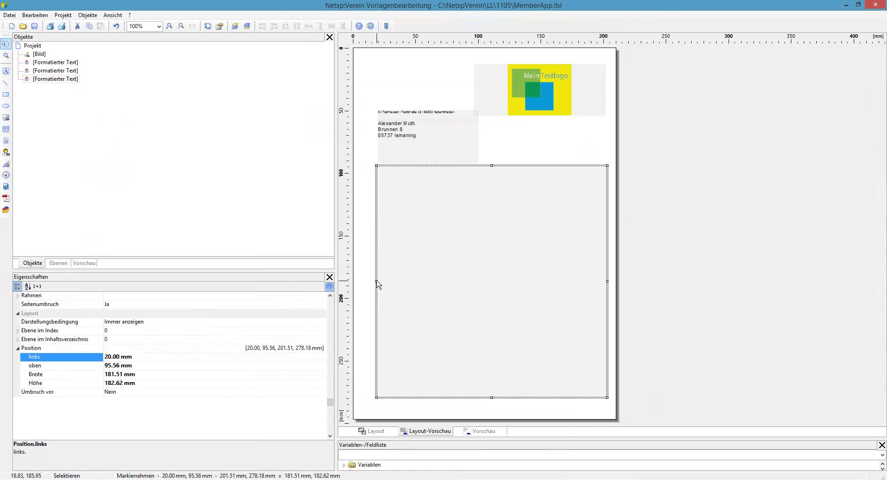
click(495, 164)
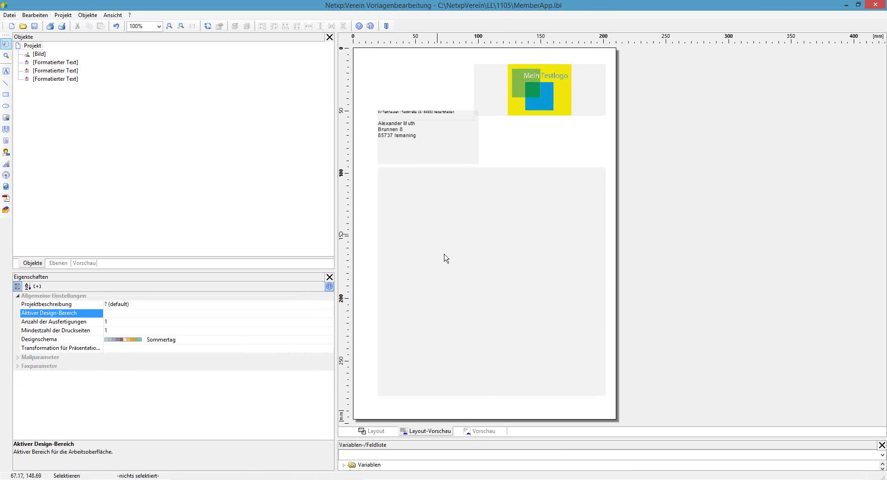
click(388, 264)
mouse_move(377, 281)
mouse_down()
mouse_move(366, 282)
mouse_move(376, 283)
mouse_up()
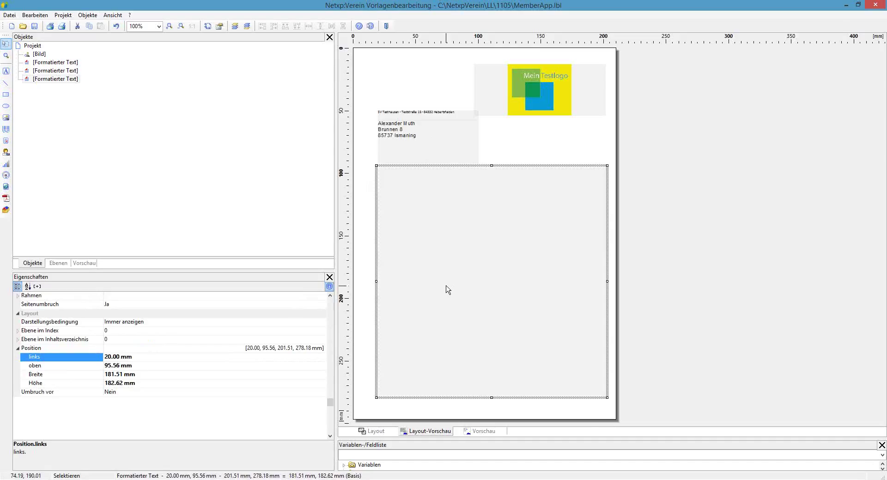
Open the body text object for editing, then copy the complete letter text from Brieftext.docx in Word and return to the template editor
double_click(447, 287)
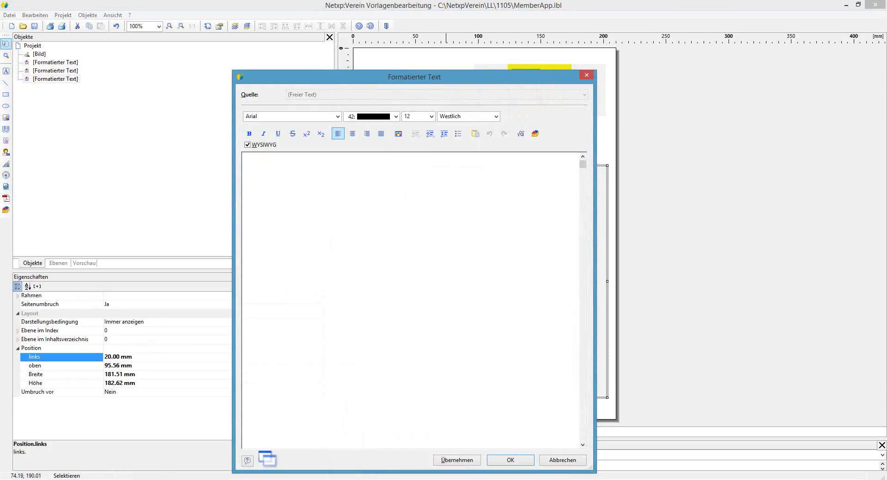
key(alt+Tab)
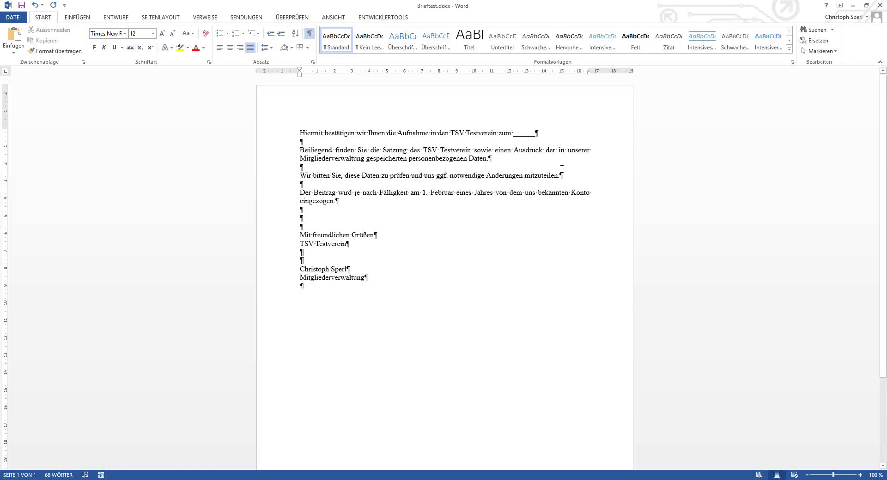
drag(400, 277, 289, 134)
key(ctrl+c)
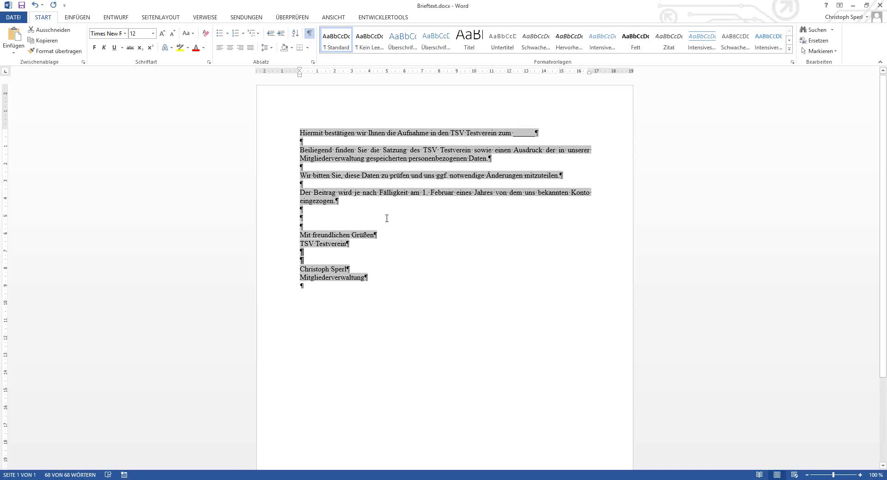
click(41, 40)
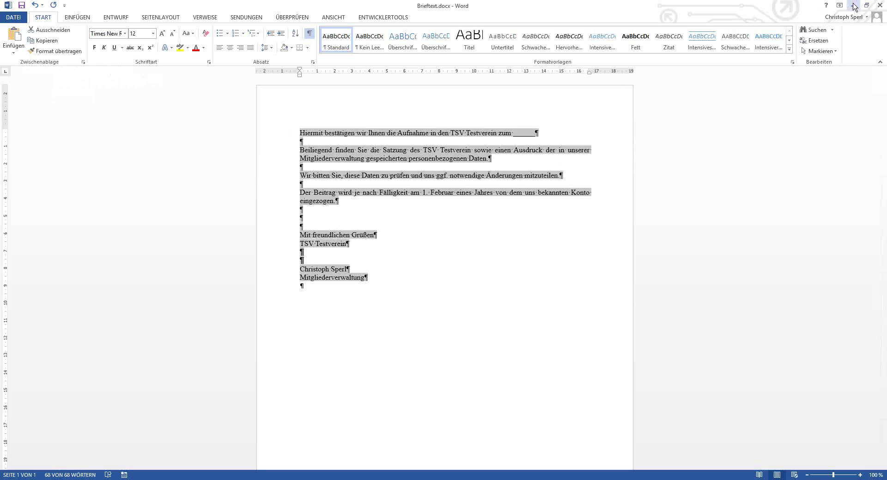
mouse_move(854, 7)
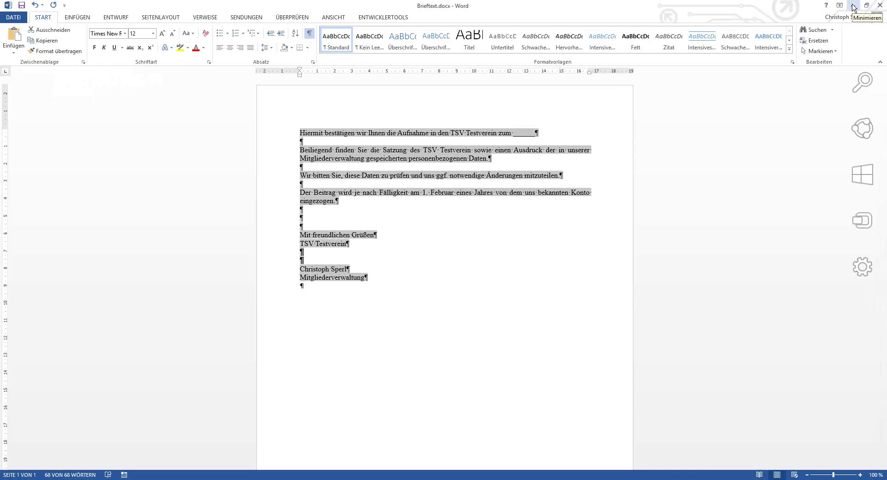
click(854, 7)
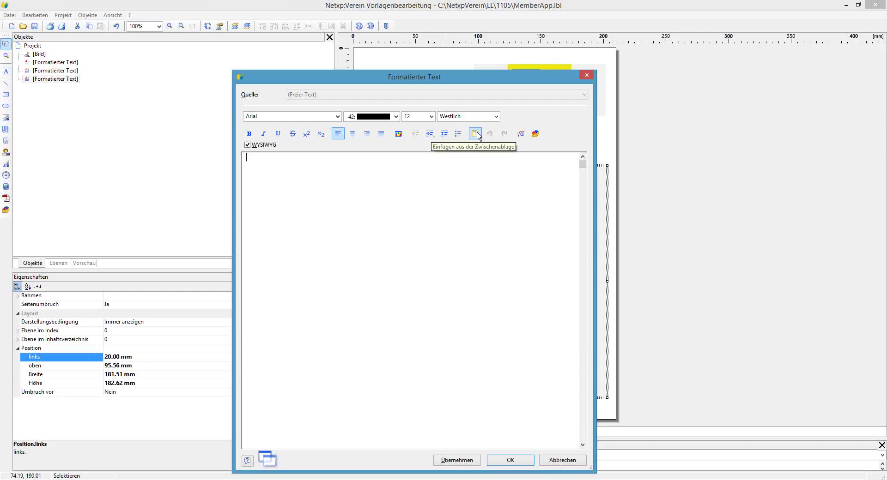
Paste the copied Word letter into the body text object as "formatierter Text mit Objekten" and apply it
right_click(364, 197)
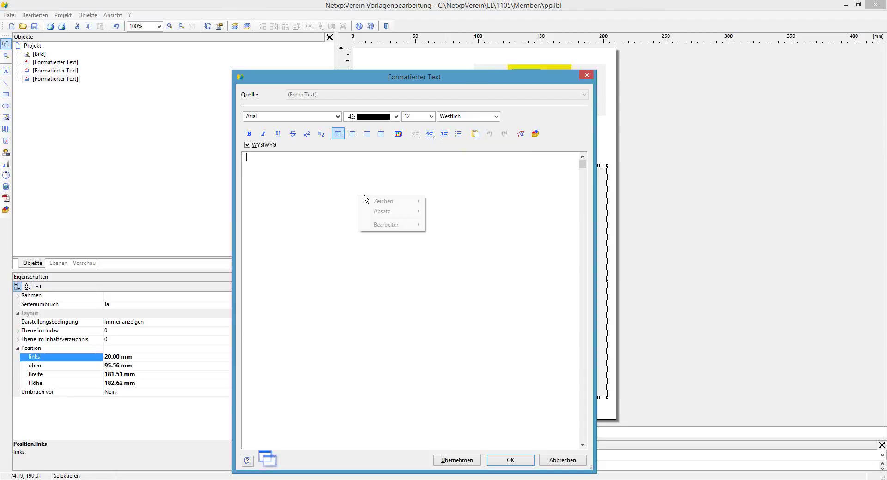
click(318, 180)
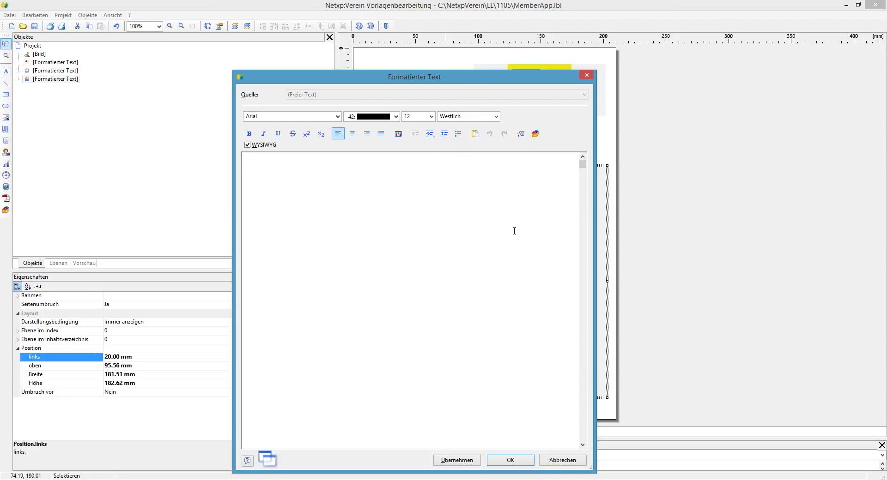
click(474, 134)
drag(704, 123, 256, 89)
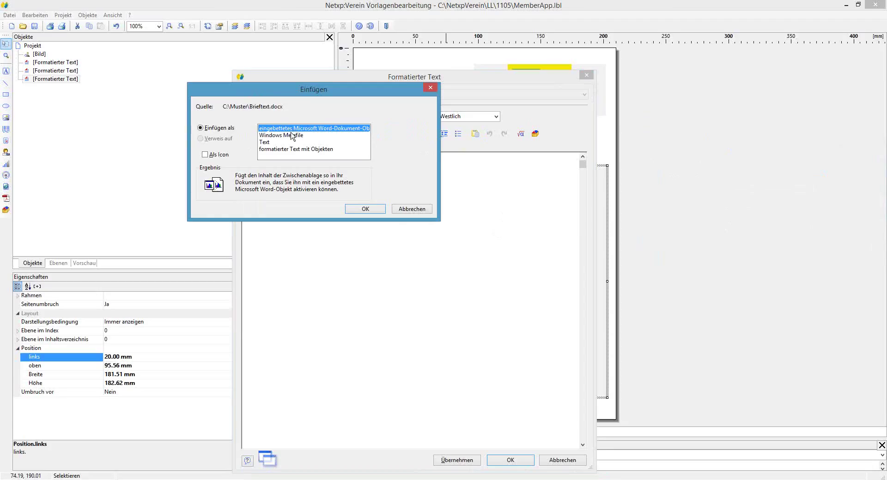
click(270, 142)
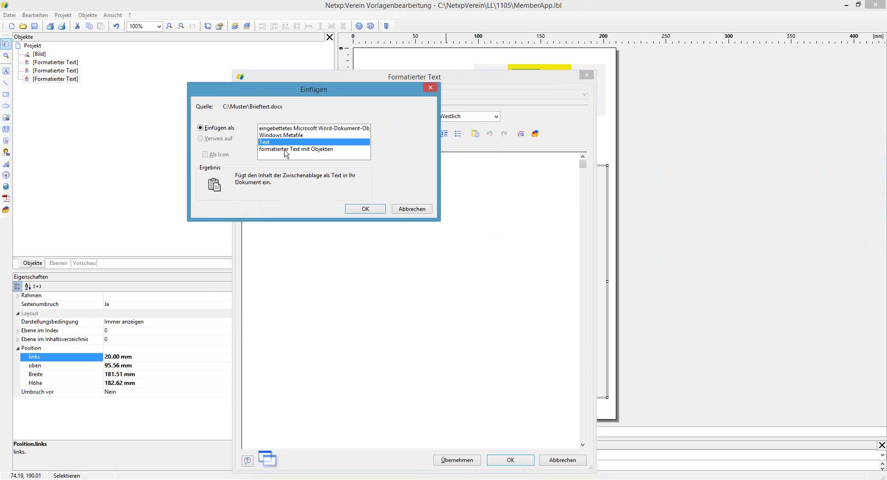
click(318, 150)
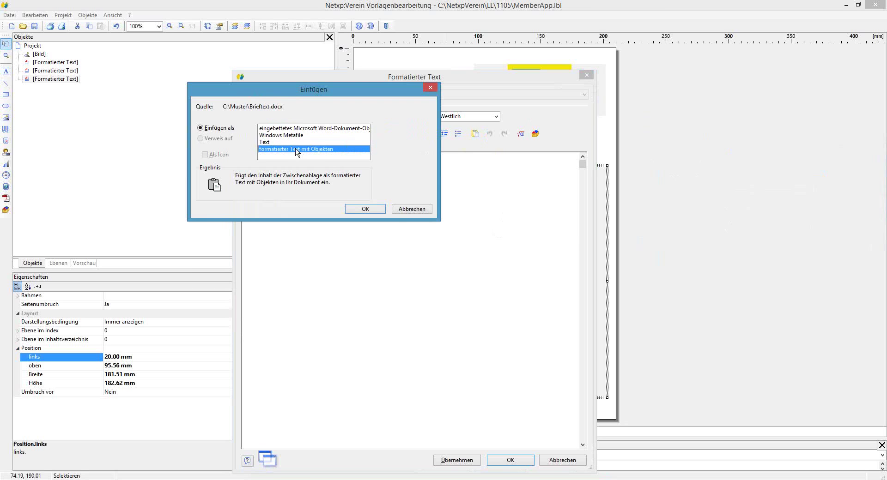
click(276, 142)
click(274, 134)
click(304, 143)
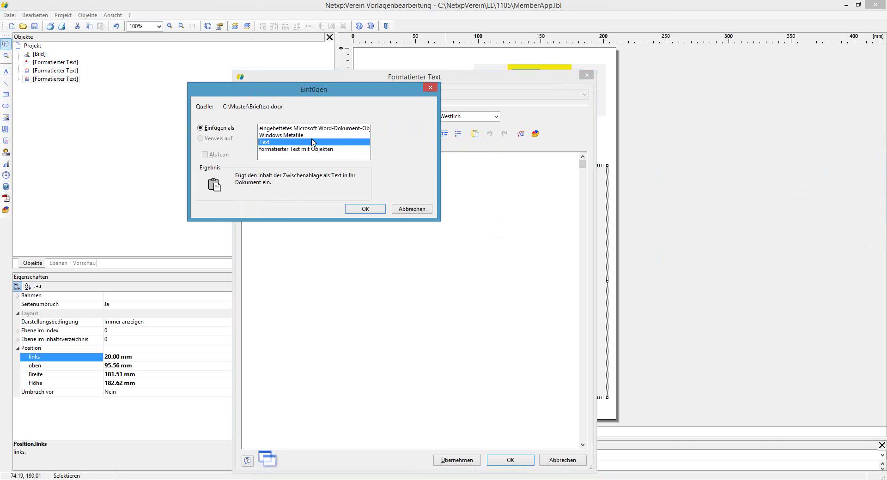
click(314, 149)
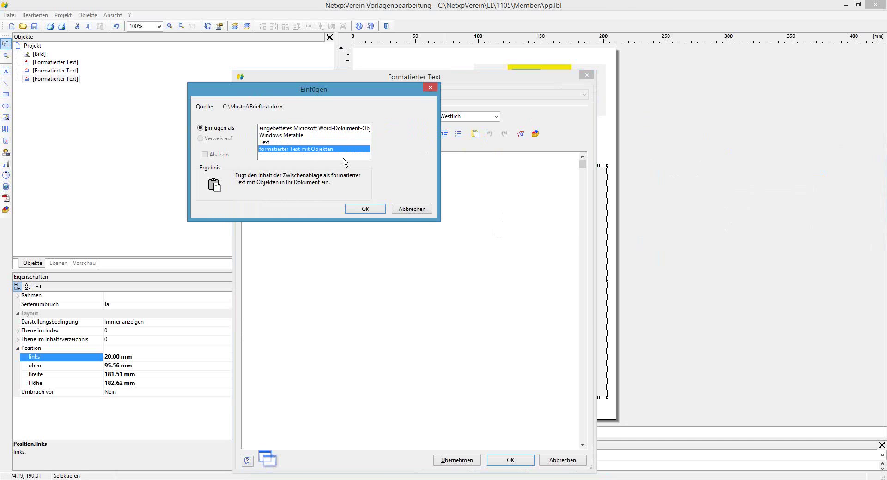
click(361, 210)
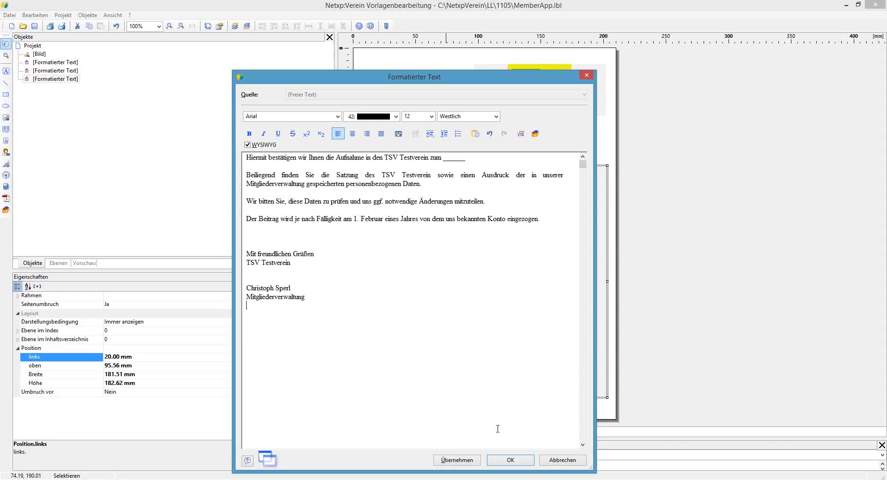
click(510, 460)
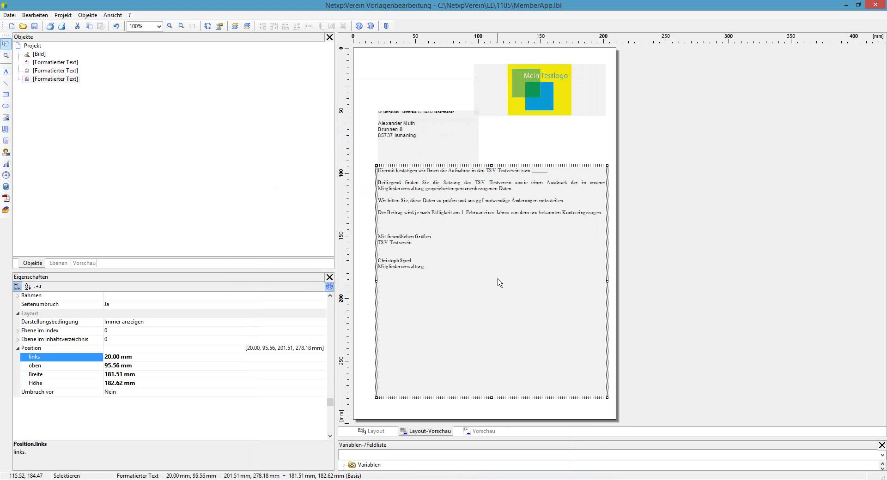
Reopen the body text and add a greeting line reading "Hallo" above the first paragraph, with a blank line between
double_click(471, 235)
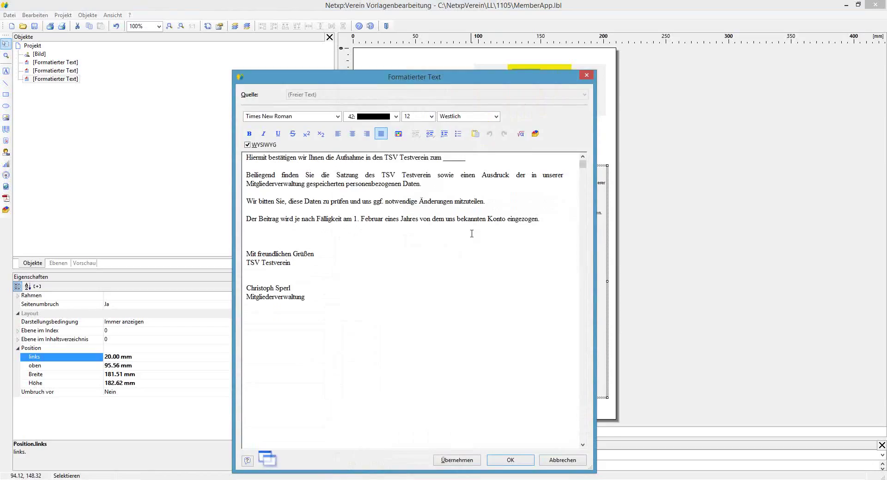
drag(423, 75, 726, 72)
click(549, 154)
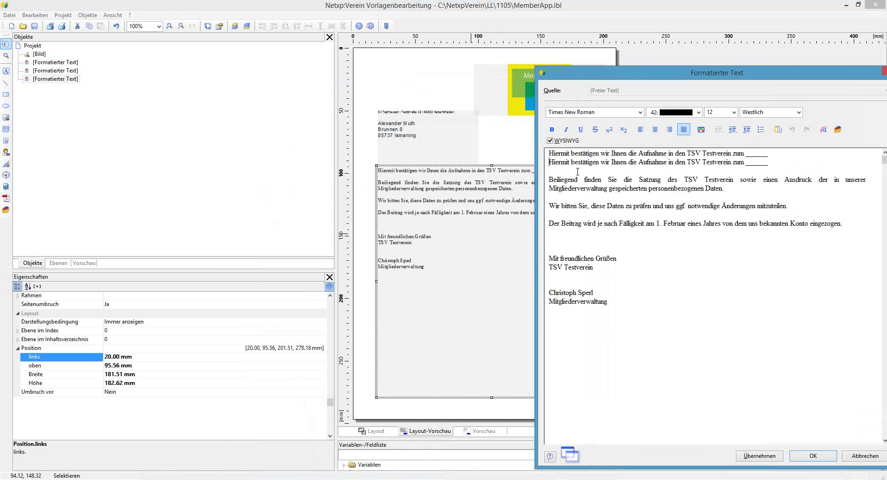
key(Return)
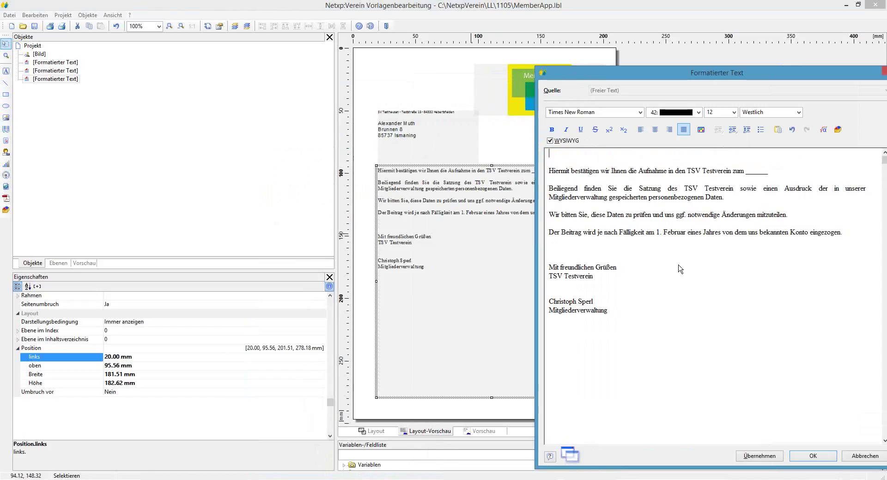
text(Hallo)
Insert the Vorname variable after "Hallo" in the greeting line and apply the text to the letter body
click(823, 129)
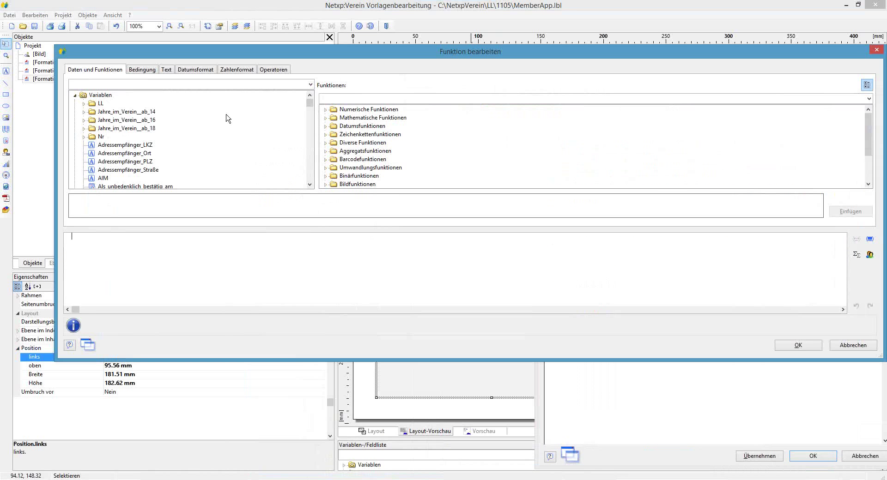
drag(309, 104, 184, 191)
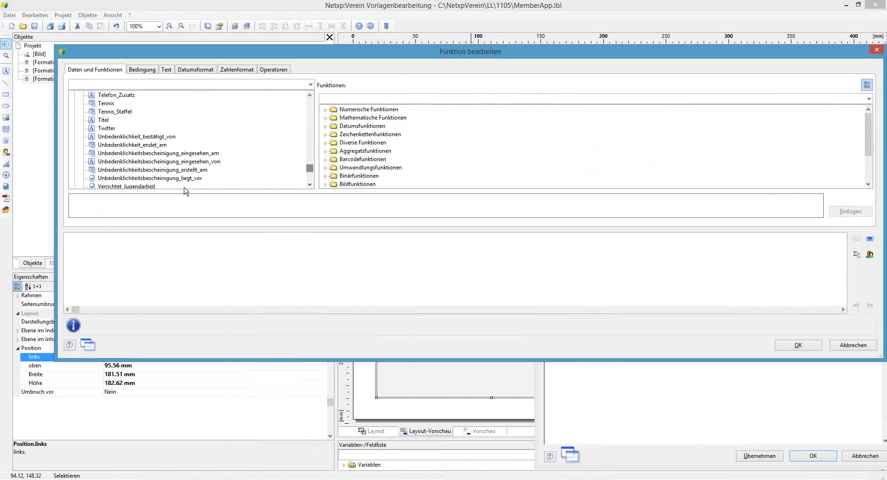
click(309, 185)
click(309, 185)
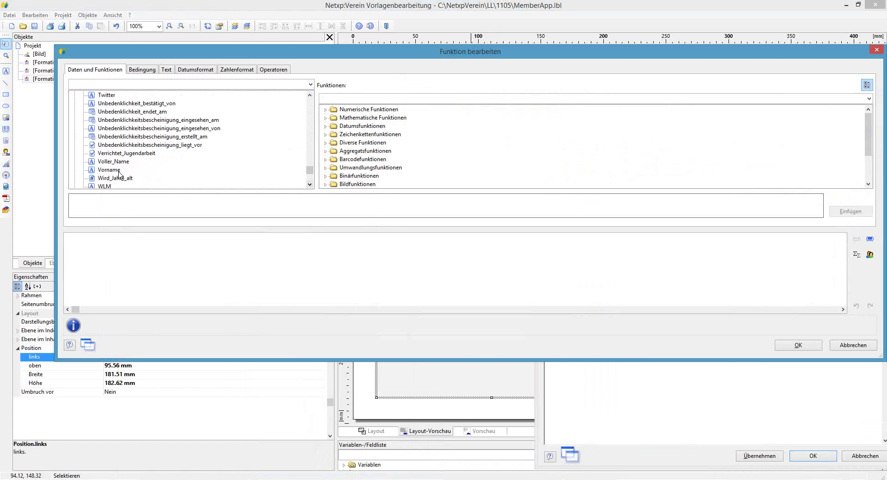
double_click(109, 169)
click(780, 347)
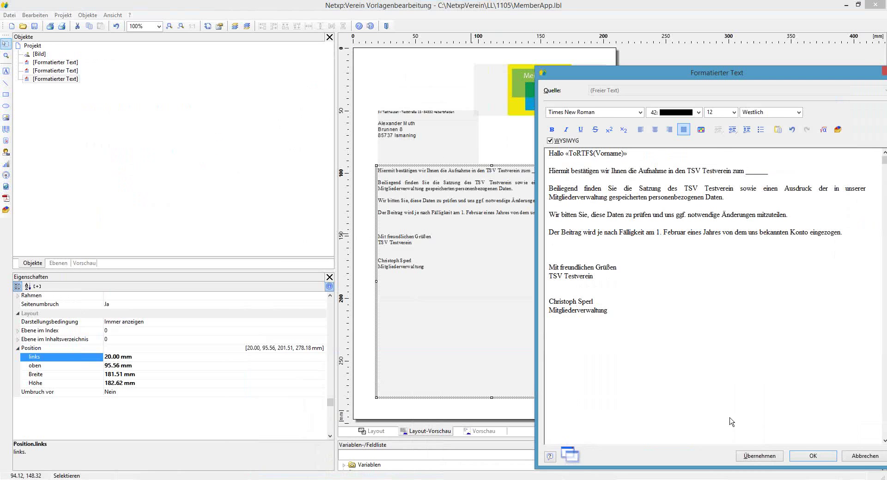
click(812, 456)
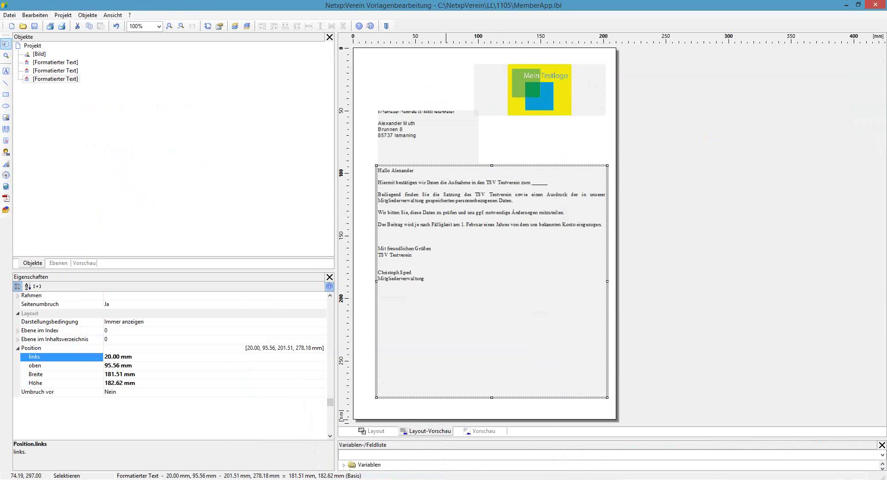
Add a comma after the Vorname variable in the greeting line and apply the text
key(Return)
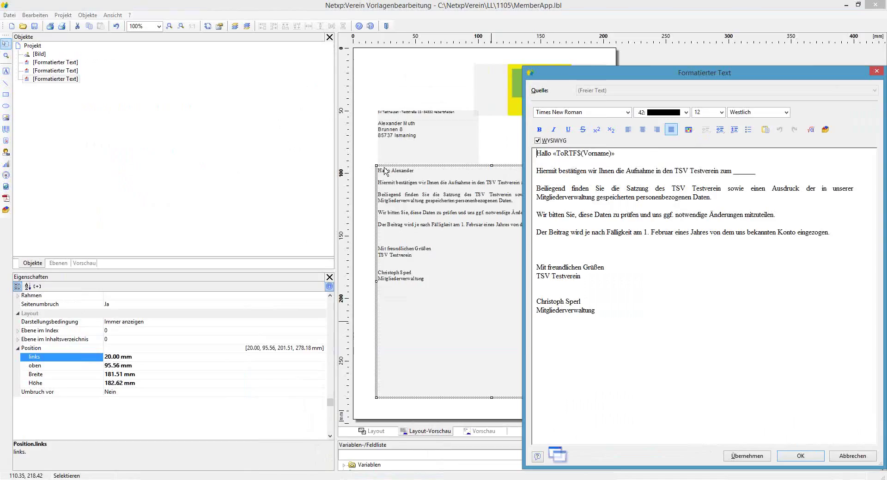
click(646, 154)
text(,)
click(800, 456)
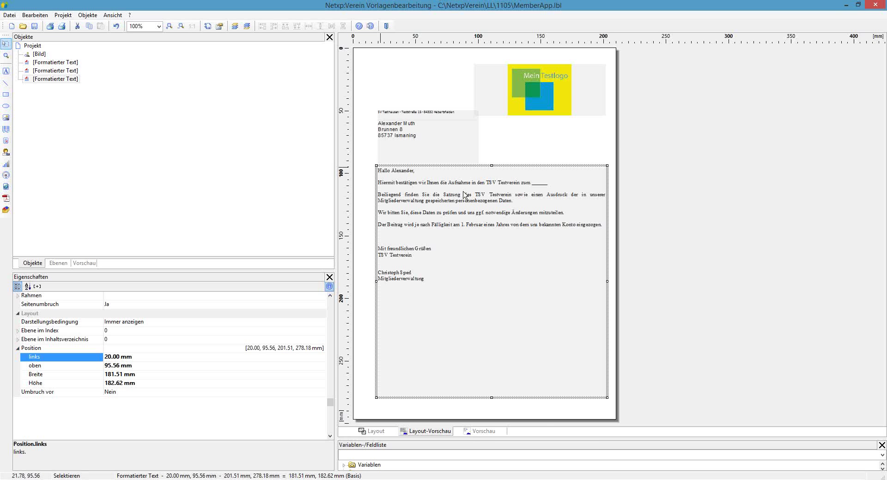
Reopen the body text and delete the entire greeting with the Vorname variable, keeping its line empty
double_click(489, 207)
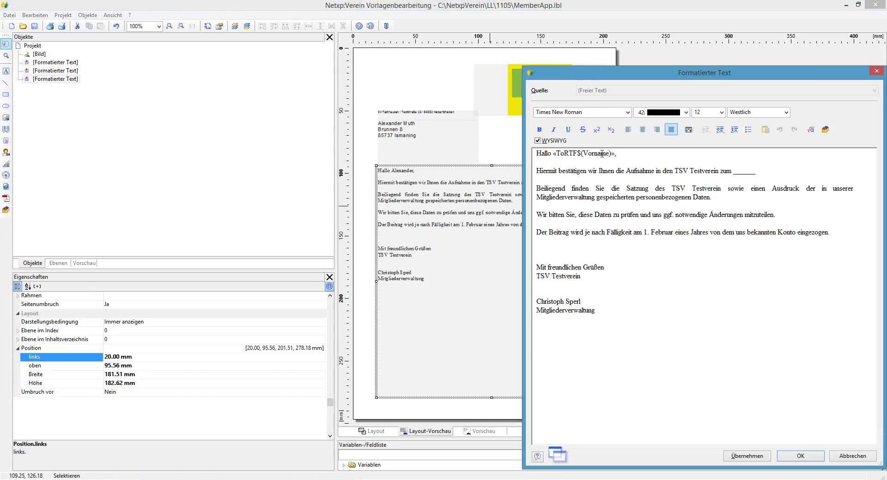
drag(622, 153, 536, 153)
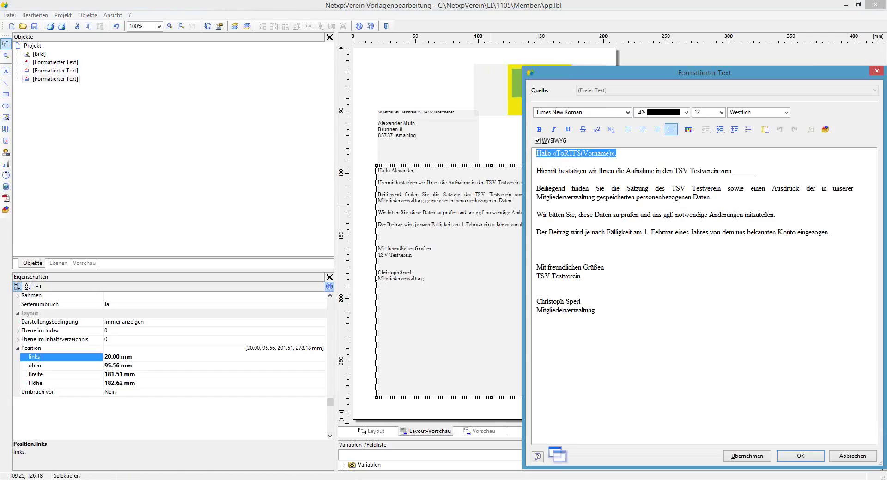
key(Delete)
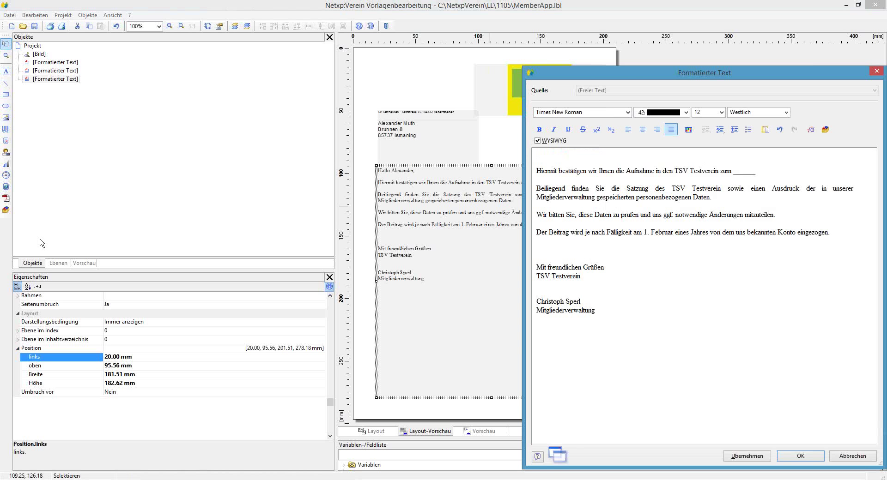
Start a conditional function (Bedingung) in the empty greeting line of the letter body
drag(634, 73, 323, 38)
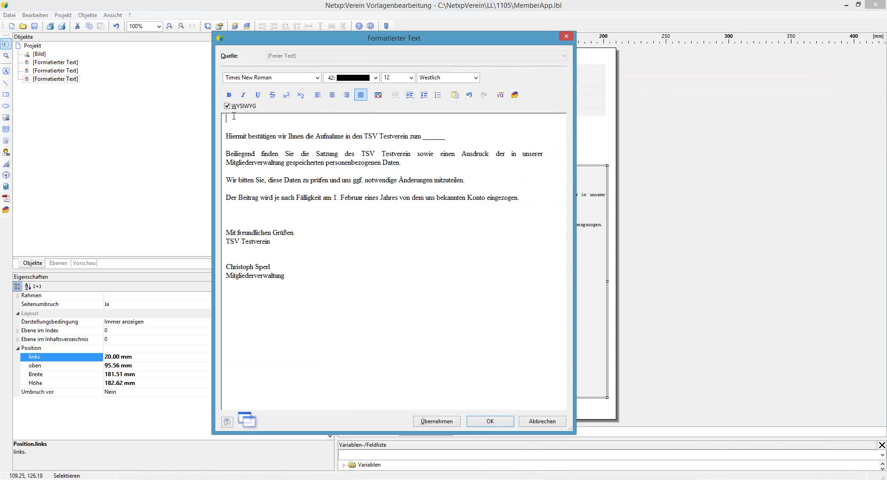
click(501, 95)
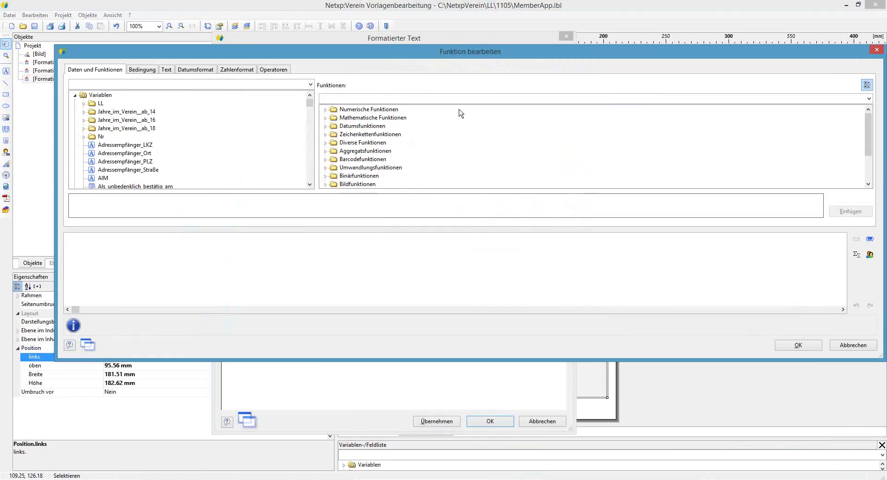
click(141, 70)
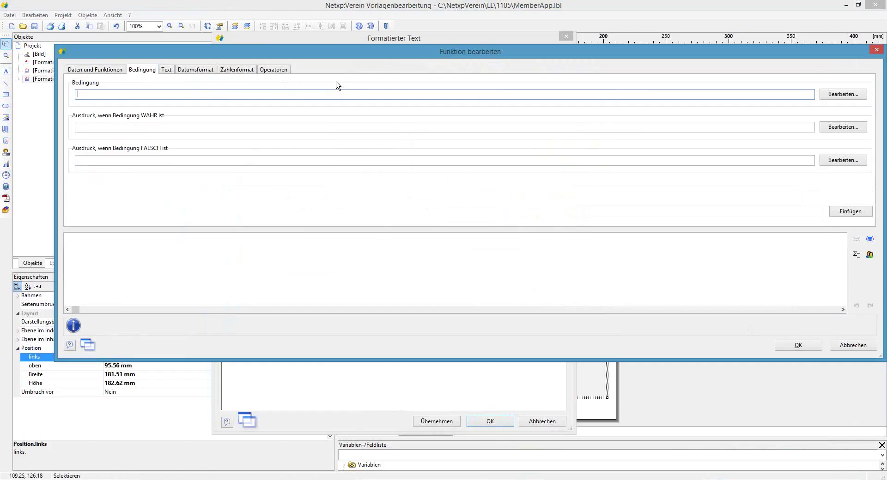
text(gesch)
key(BackSpace)
key(BackSpace)
key(BackSpace)
key(BackSpace)
Open the condition argument for editing and enter the expression "Geschlechtskennzahl =2"
click(835, 95)
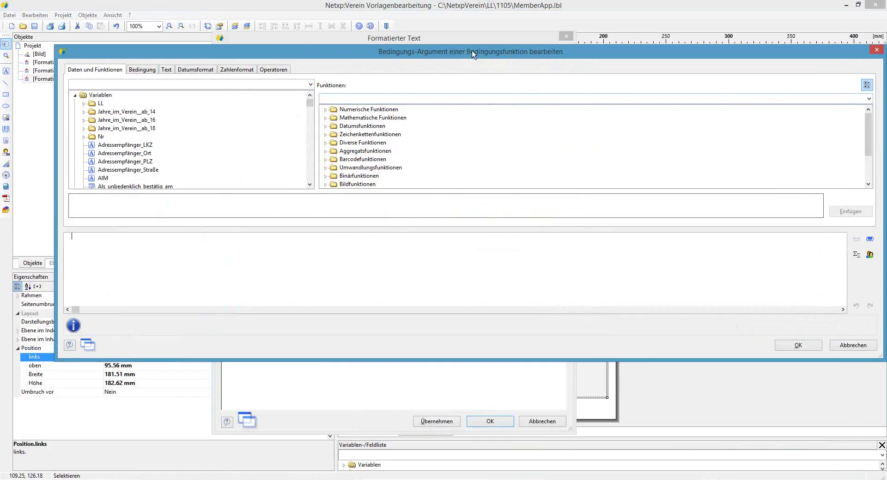
drag(472, 51, 464, 40)
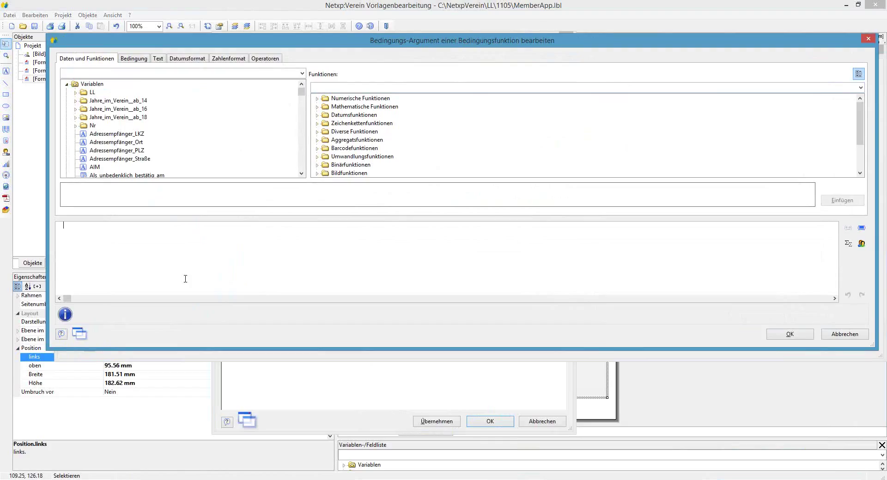
text(Gesch)
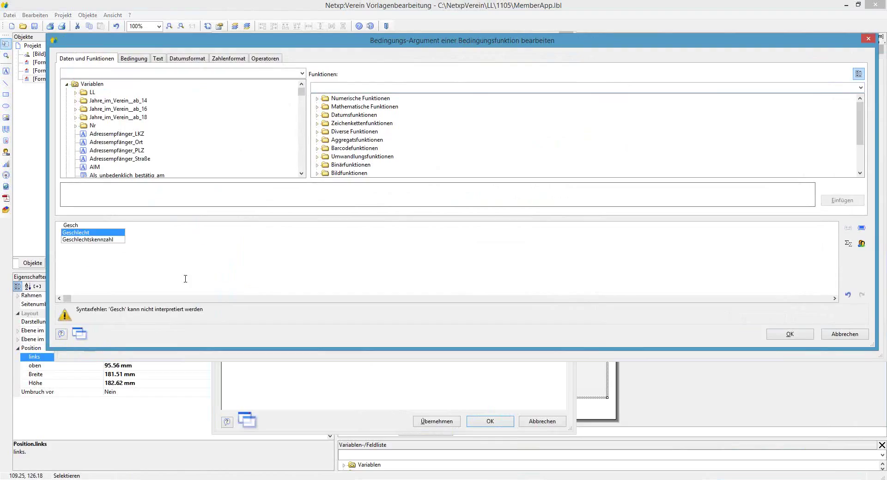
key(Down)
key(Return)
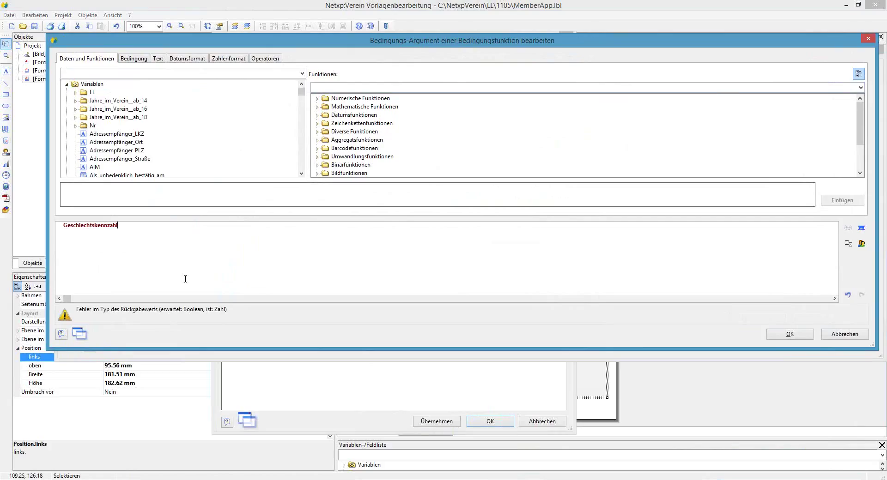
text(=2)
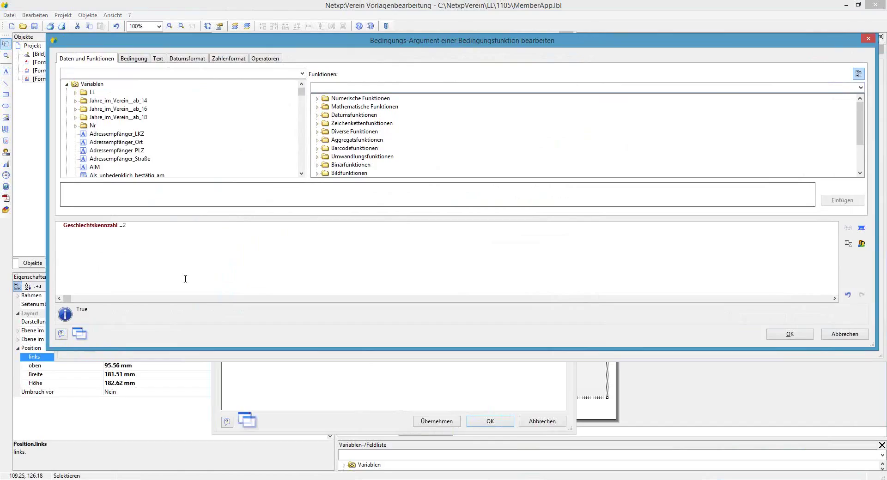
Try the comparison values 1 and 2, then set the condition to "Geschlechtskennzahl =1" and accept it
key(BackSpace)
text(1)
key(BackSpace)
text(2)
key(BackSpace)
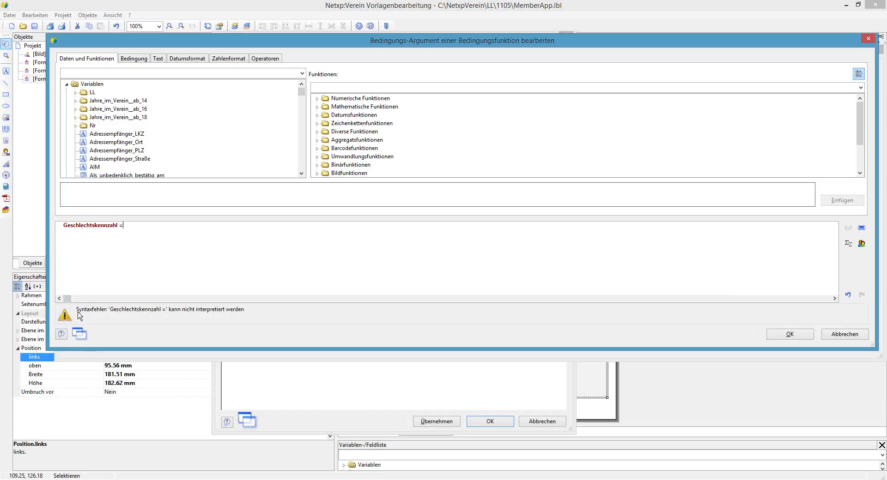
text(1)
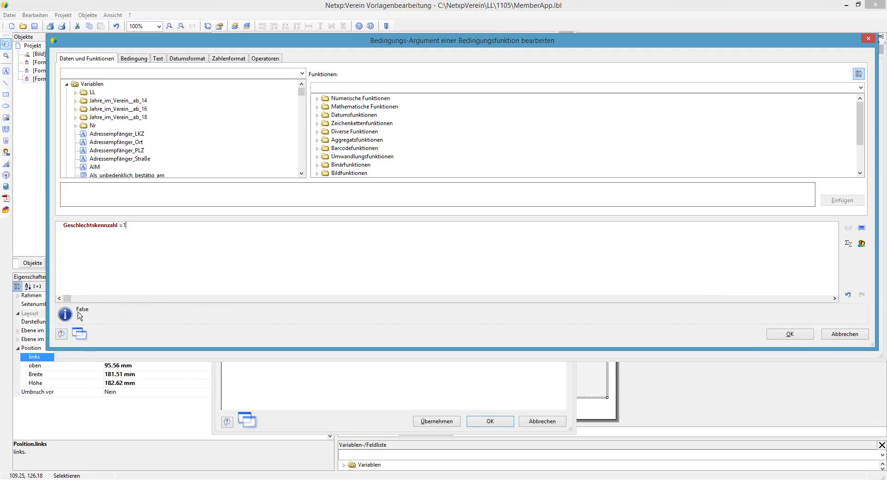
click(781, 336)
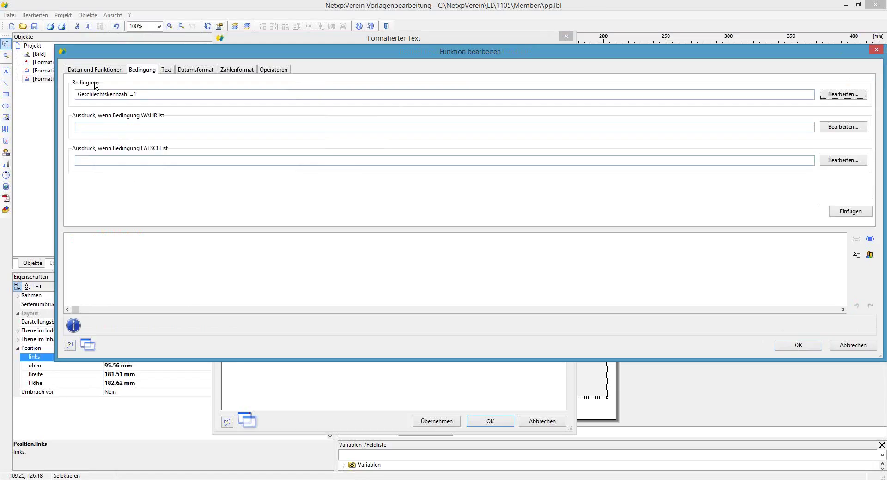
click(130, 94)
drag(79, 91, 154, 91)
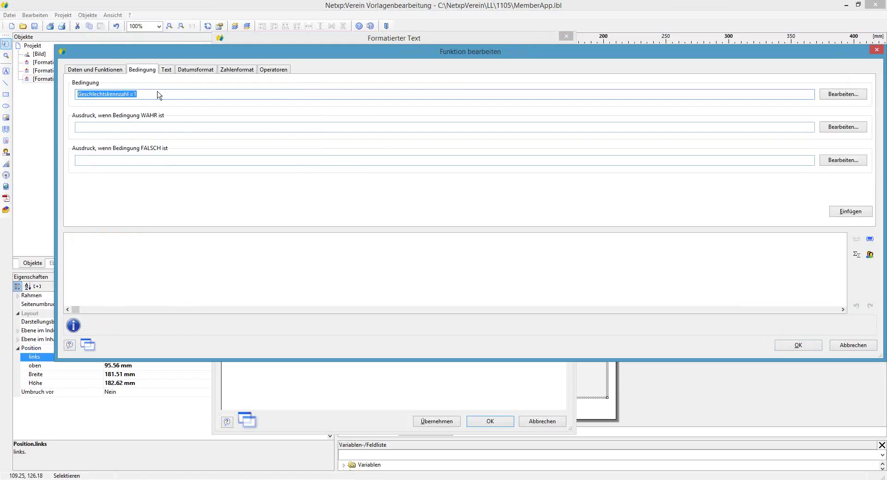
click(183, 124)
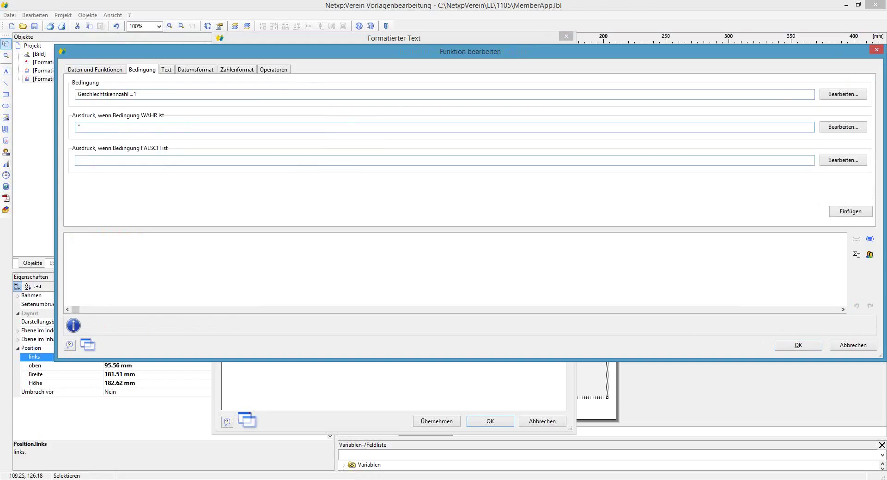
text("Hallo liebe)
key(BackSpace)
key(BackSpace)
key(BackSpace)
key(BackSpace)
key(BackSpace)
key(BackSpace)
key(BackSpace)
key(BackSpace)
key(BackSpace)
key(BackSpace)
key(BackSpace)
key(BackSpace)
Open the expression for the true case (WAHR) for editing, enter "Hallo liebe " in quotation marks with a trailing space and accept it
click(828, 128)
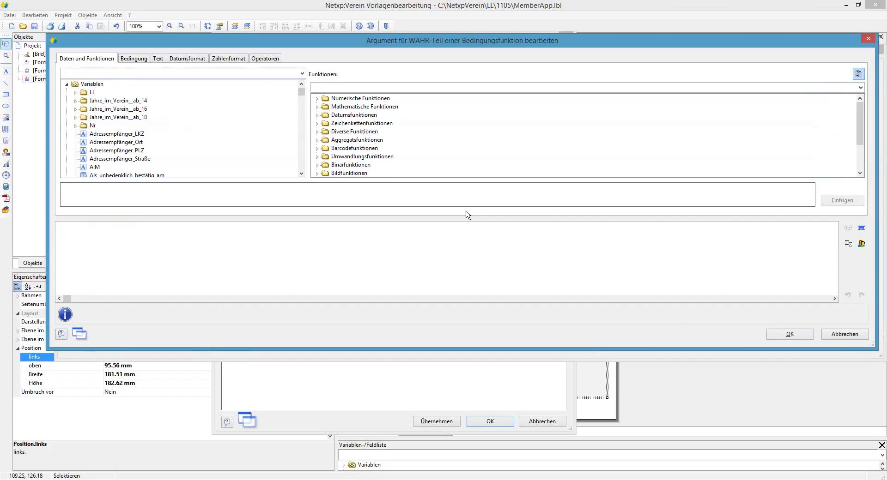
text(")
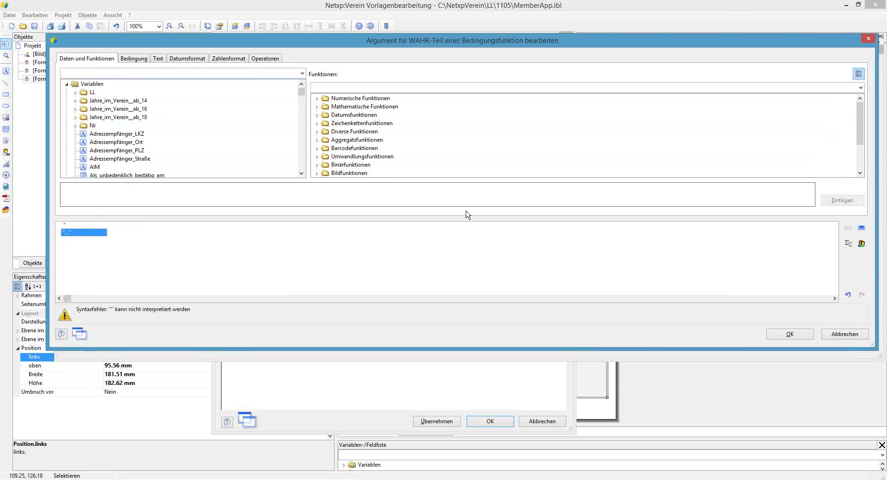
key(BackSpace)
text(Hallo)
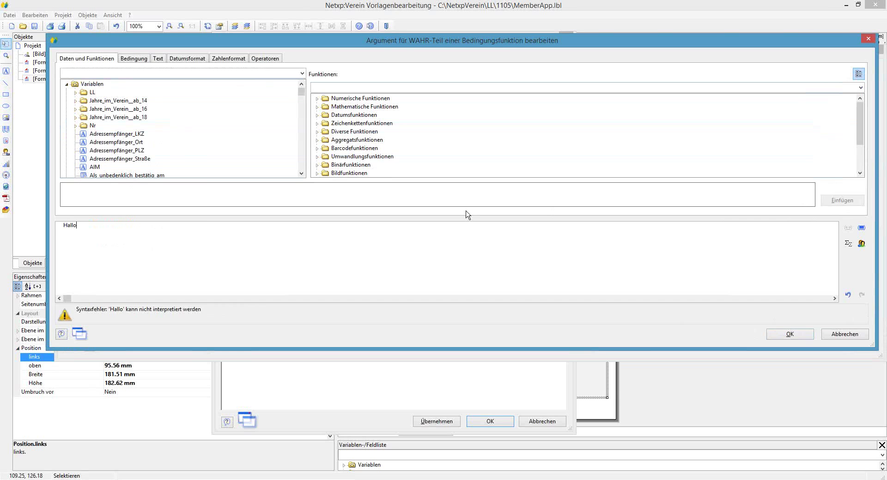
key(BackSpace)
key(BackSpace)
key(BackSpace)
key(BackSpace)
key(BackSpace)
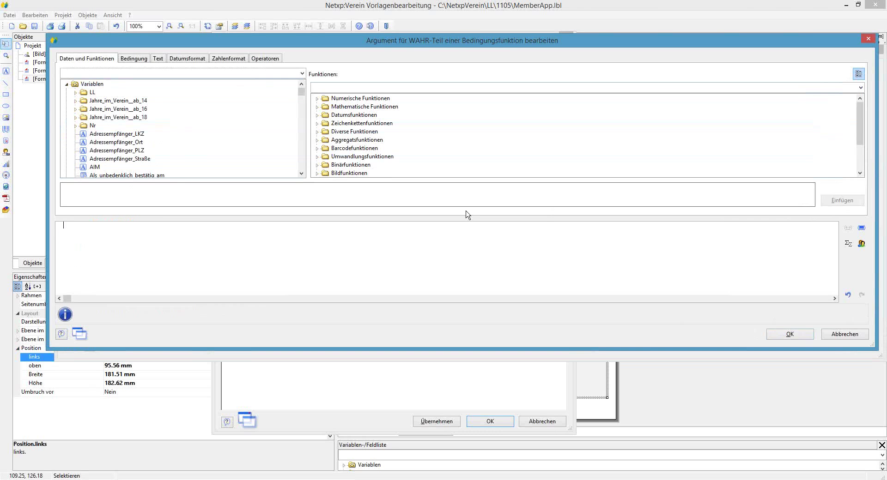
text(")
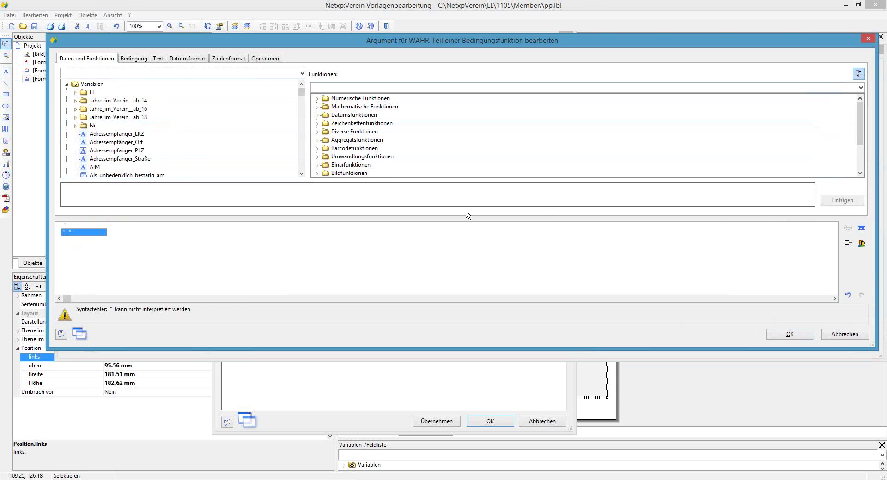
text(Hallo)
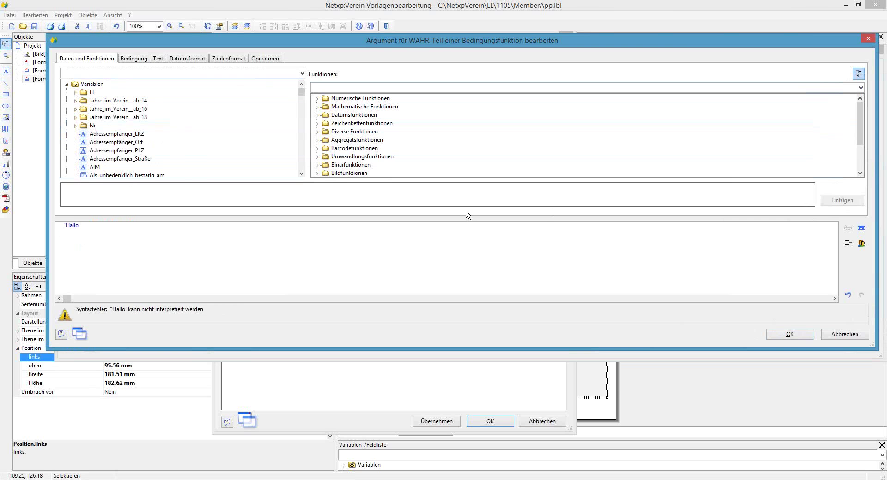
text( liebe)
text(")
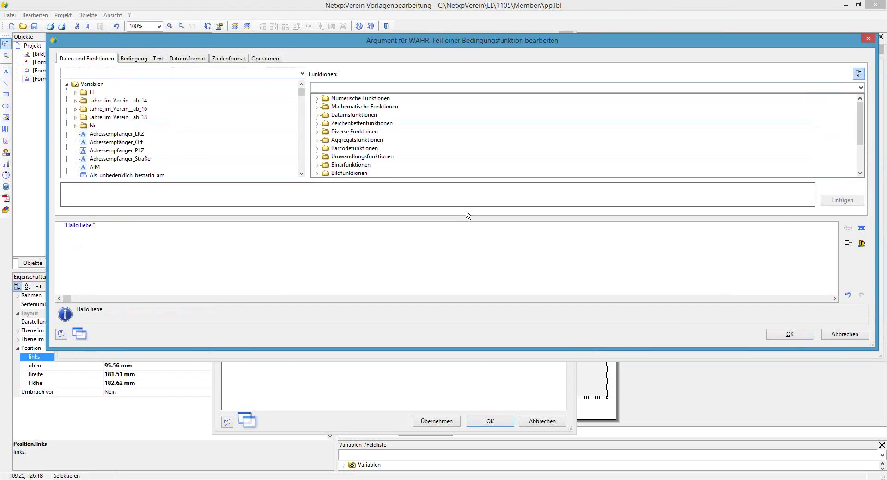
click(769, 334)
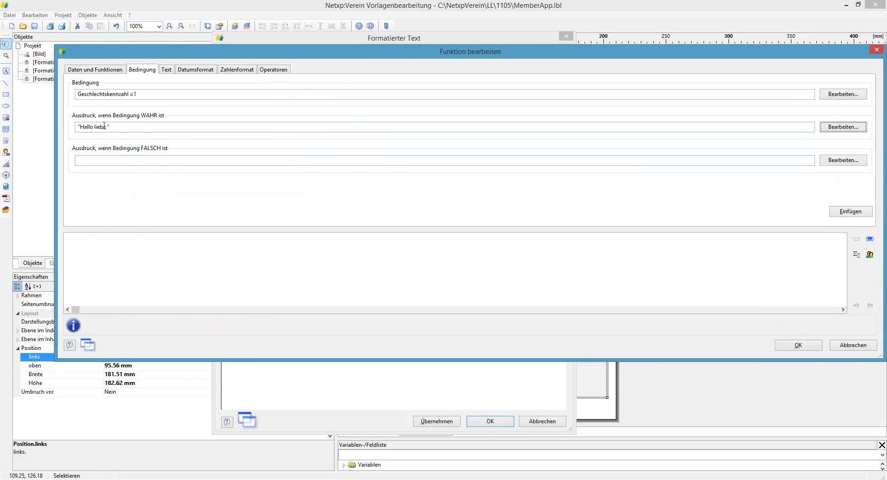
Set the expression for the false case (FALSCH) to "Hallo lieber " and insert the completed condition into the letter body, accepting the text
click(92, 160)
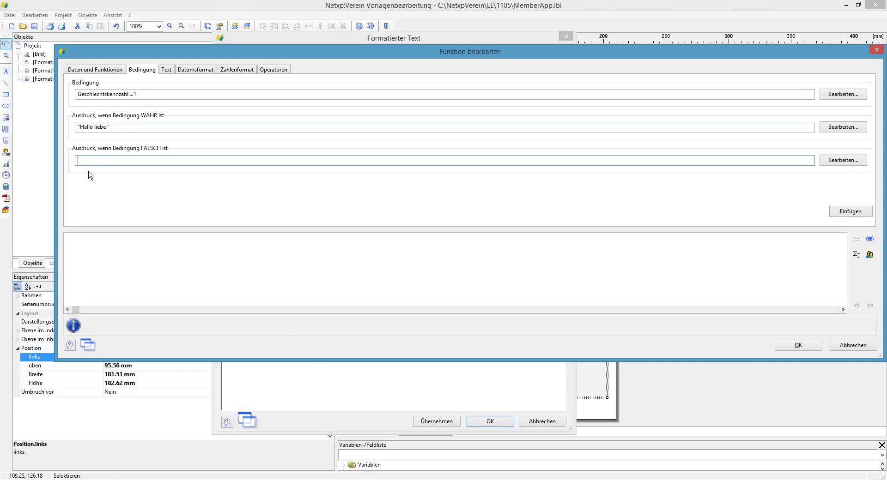
text(allo lieber ")
click(839, 214)
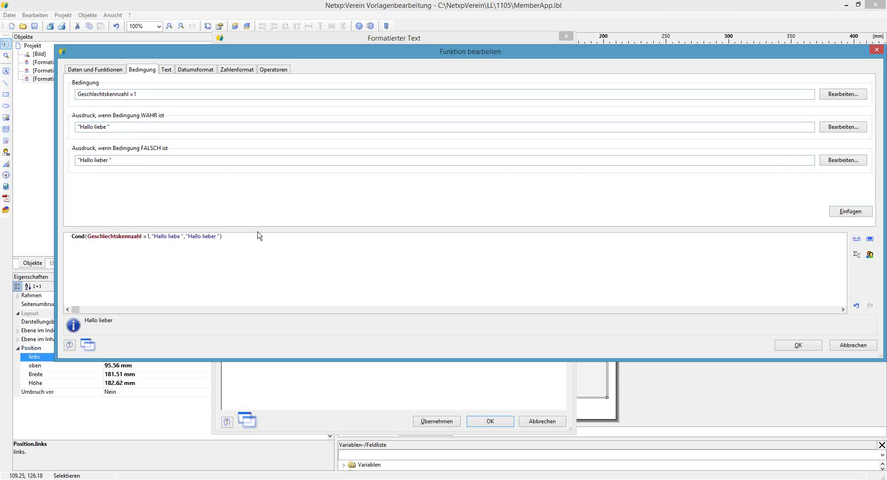
click(788, 350)
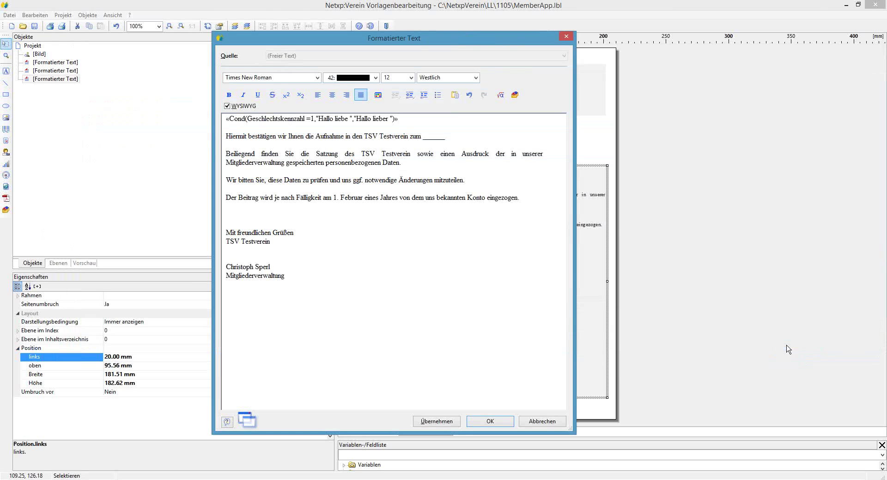
click(490, 420)
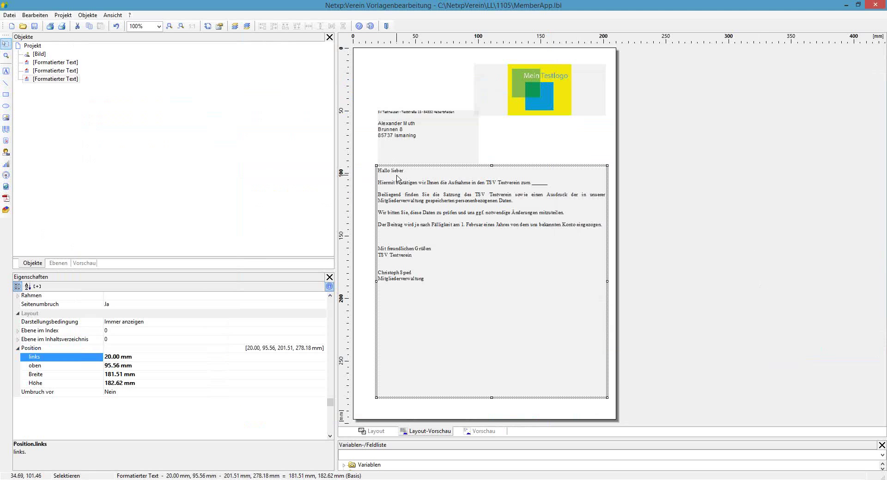
Reopen the letter body, add the variable vorname directly after the greeting condition and accept the text
double_click(444, 257)
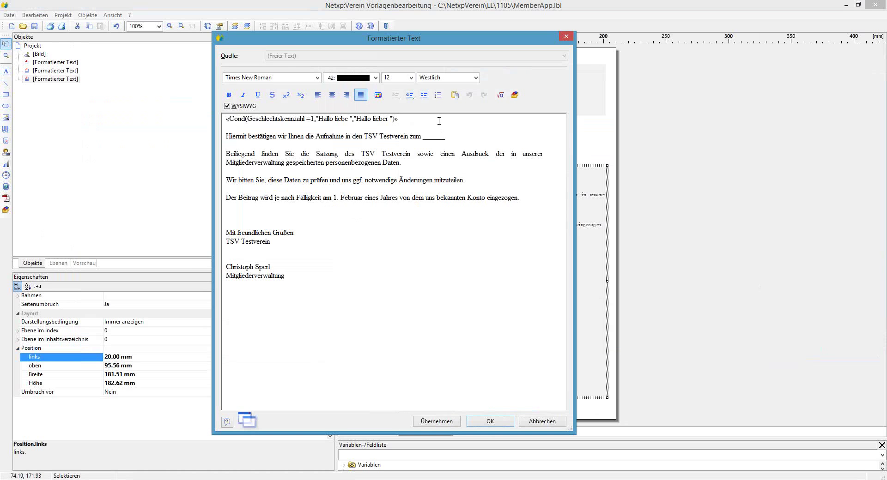
click(499, 95)
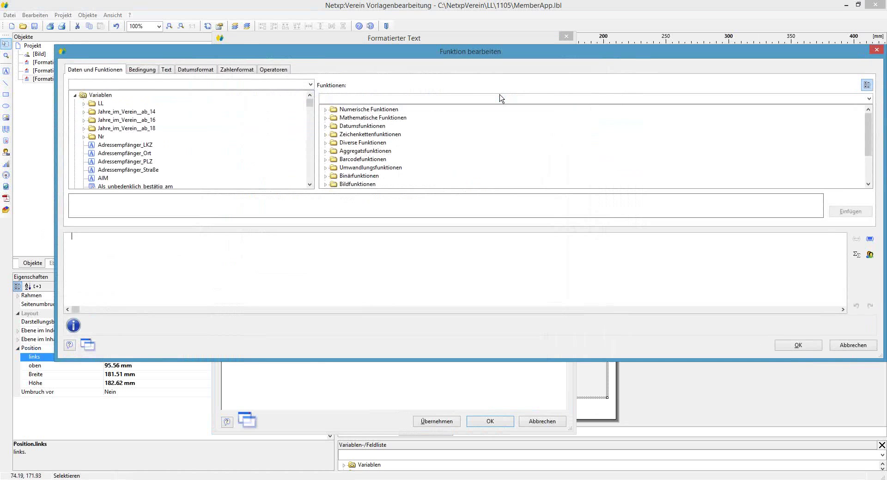
text(vorname)
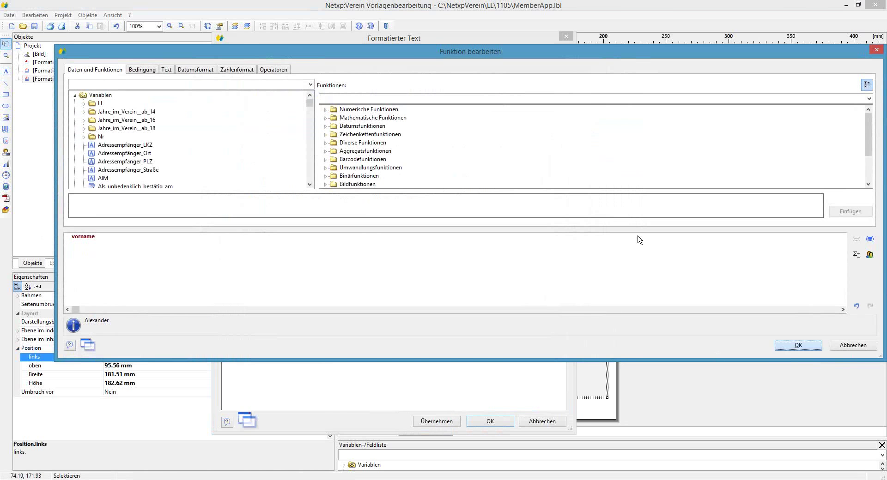
key(Return)
click(489, 421)
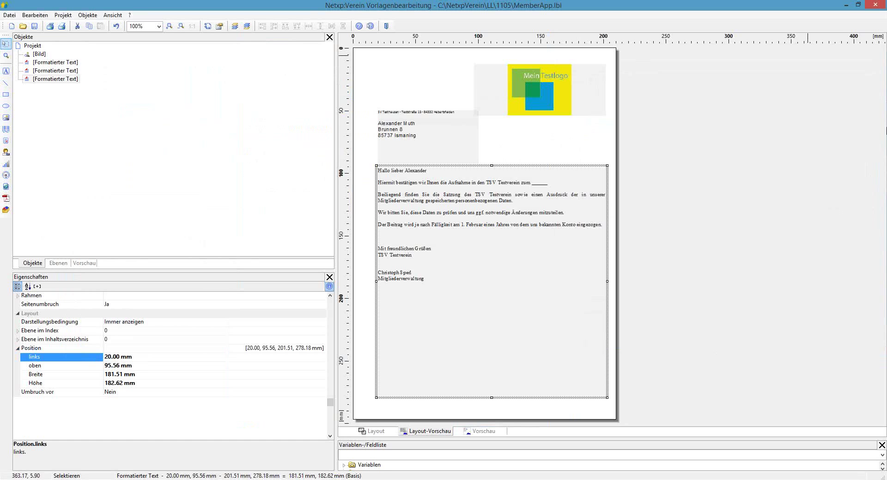
Reopen the letter body and replace "Ihnen" with "Dir" in the first sentence
double_click(503, 223)
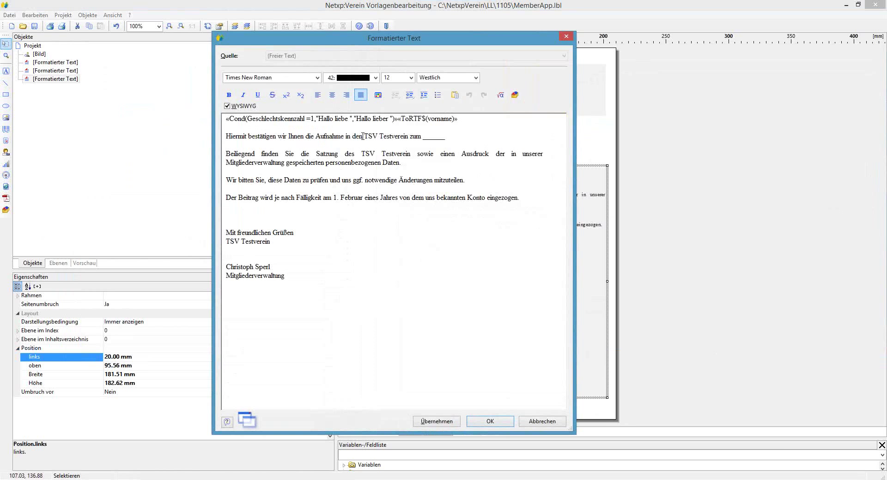
double_click(293, 136)
text(Dir)
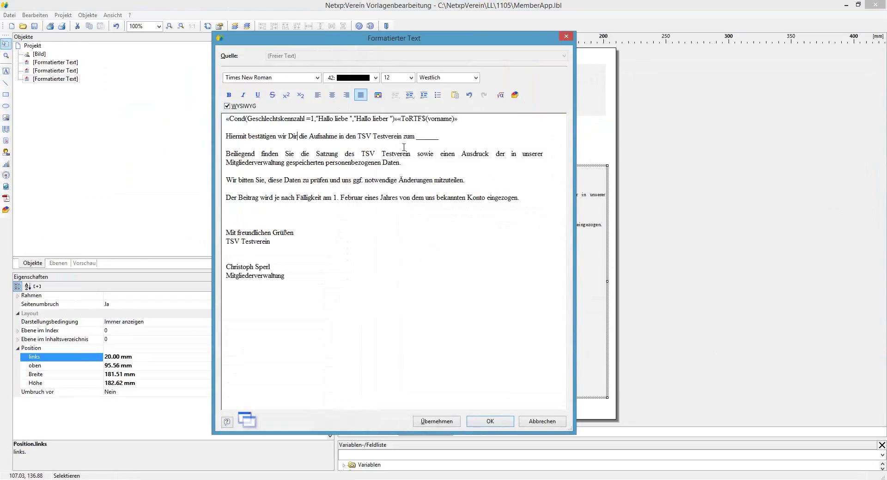
Delete the underscore blank after "zum" in the first sentence and start a new function in its place
drag(415, 136, 450, 138)
key(Delete)
click(500, 95)
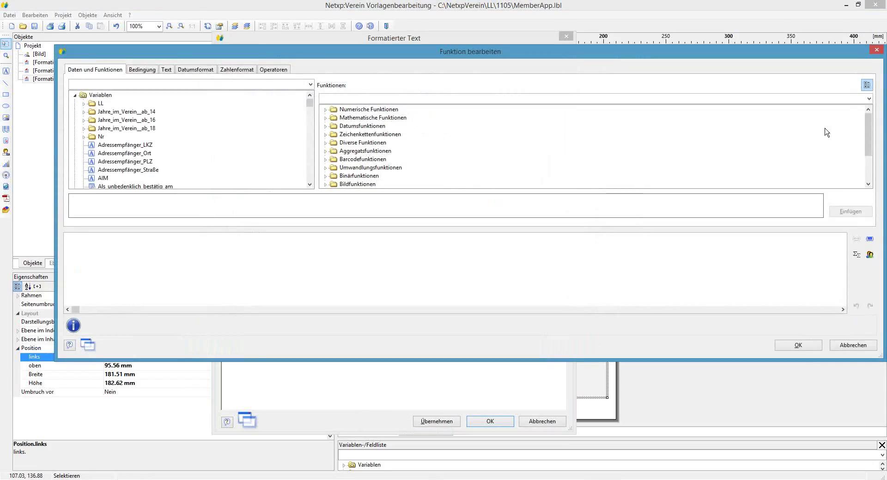
Try the variable eintrittsdatum on its own as the function's expression, then clear it
text(eintritt)
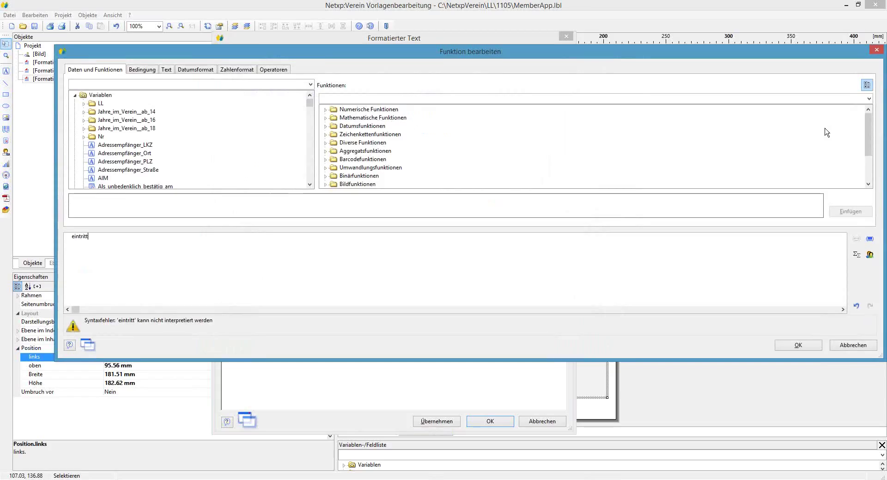
text(sdatum)
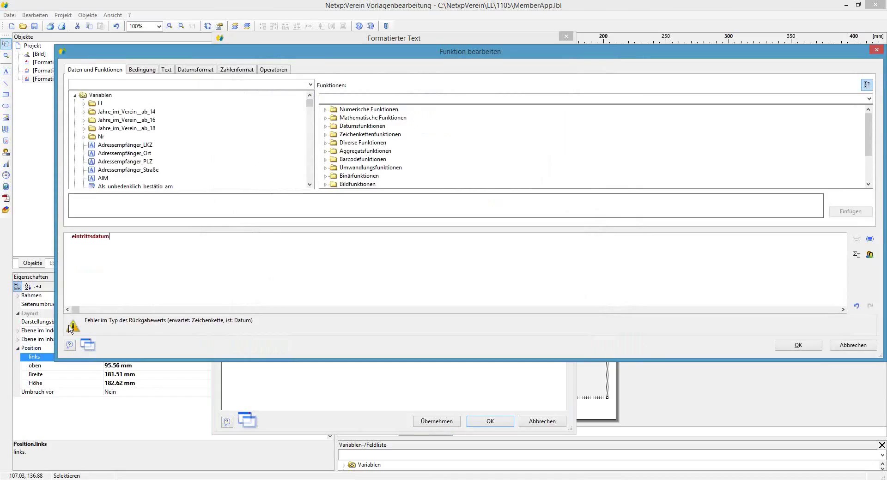
key(BackSpace)
key(BackSpace)
key(BackSpace)
key(BackSpace)
key(BackSpace)
key(BackSpace)
key(BackSpace)
key(BackSpace)
key(BackSpace)
key(BackSpace)
key(BackSpace)
key(BackSpace)
key(BackSpace)
key(BackSpace)
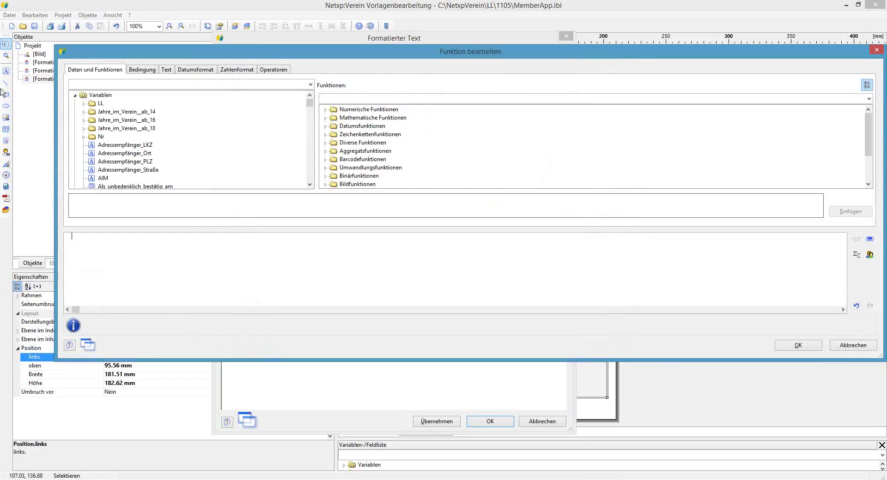
Insert a date format function with the two-digit day and month format "%02d.%02m.%y" into the expression
click(192, 73)
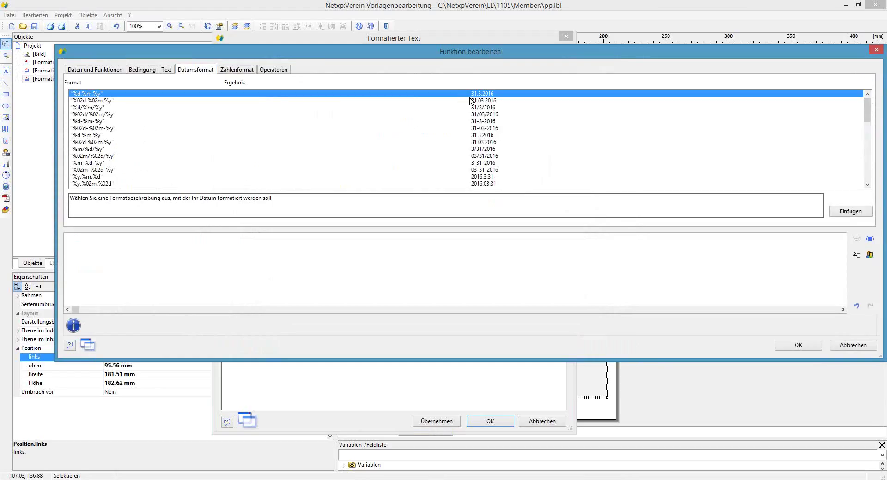
click(469, 100)
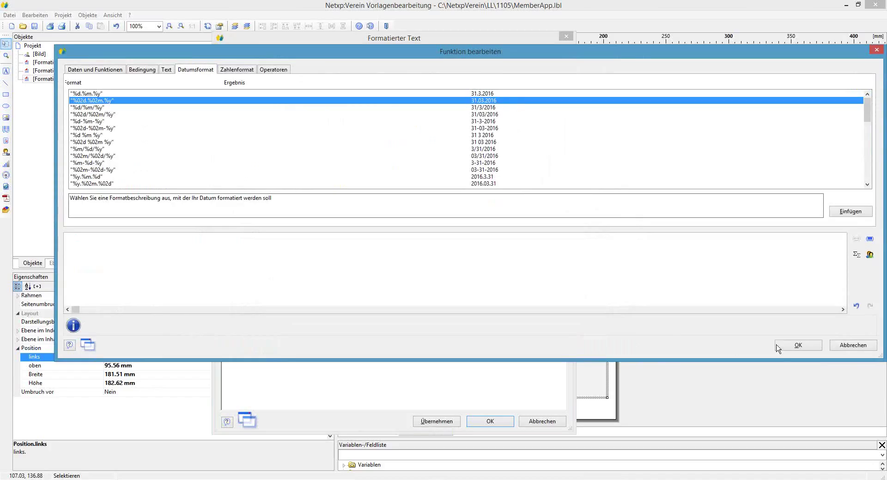
double_click(497, 101)
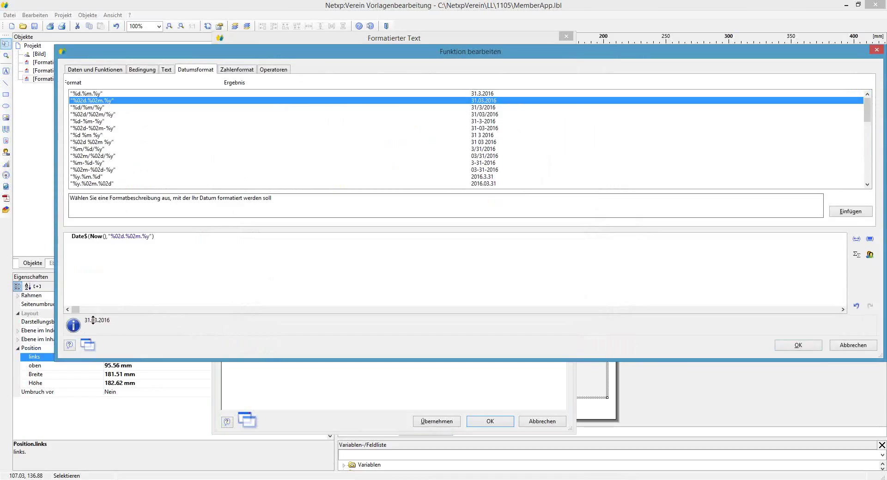
Replace Now() in the date function with the variable eintrittsdatum, then accept the function and the letter body
click(92, 238)
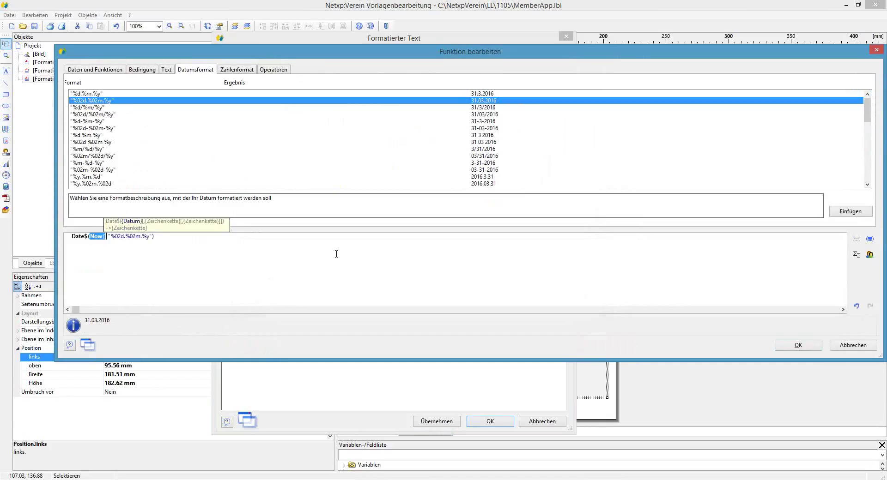
text(eintritt)
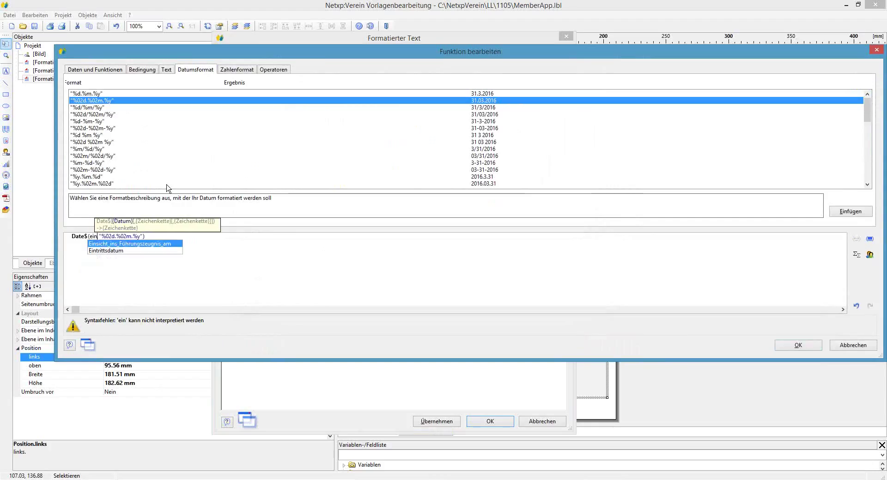
text(sdatum)
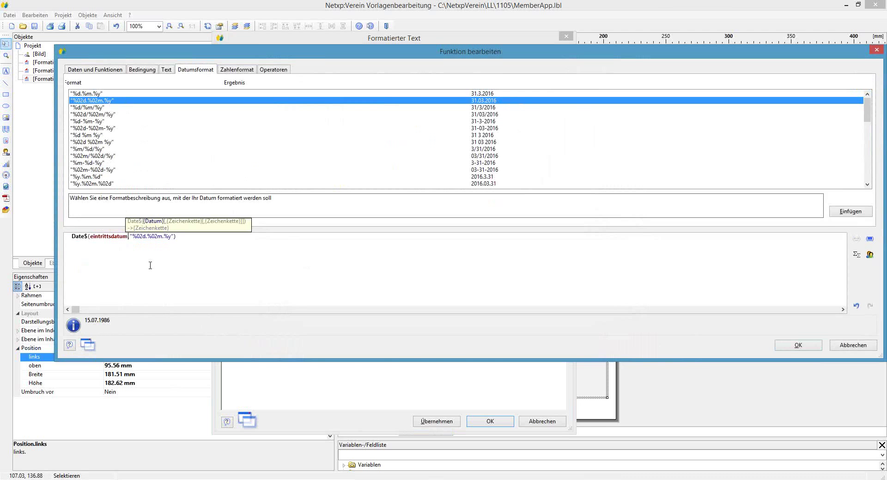
click(797, 346)
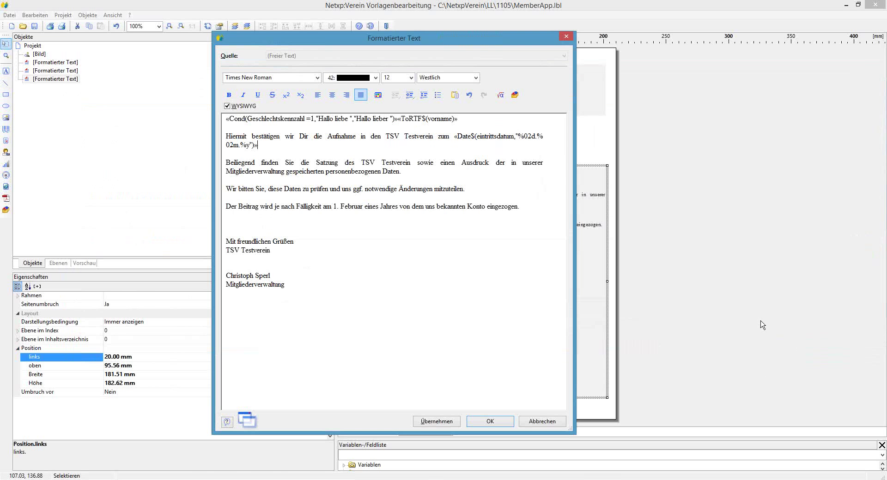
click(490, 421)
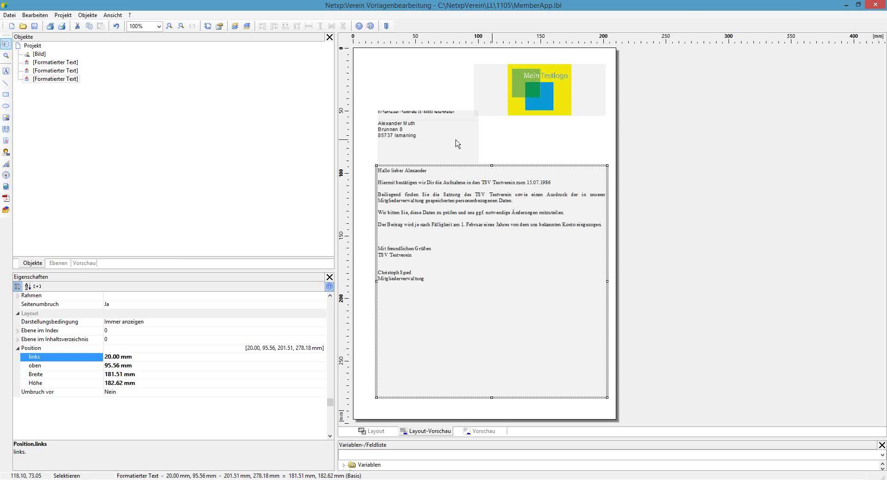
Save the letter template and close the template editor, confirming that changes are stored
click(35, 26)
click(875, 5)
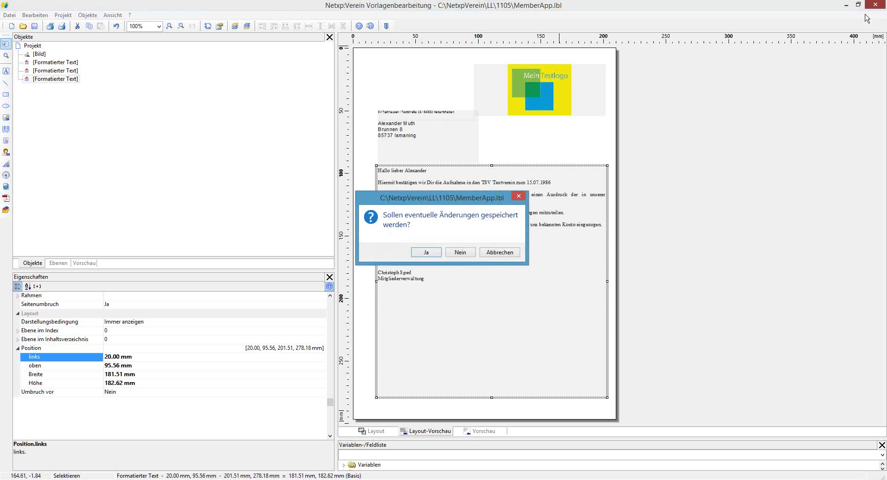
drag(403, 198, 348, 124)
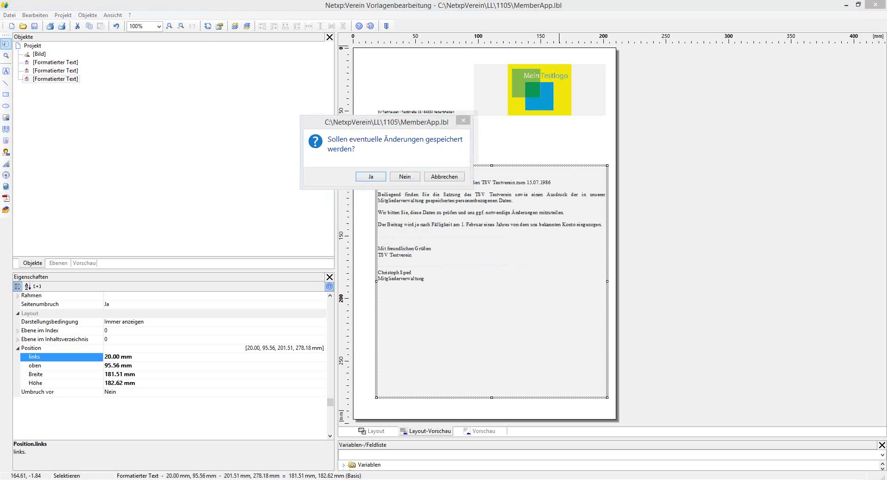
click(370, 177)
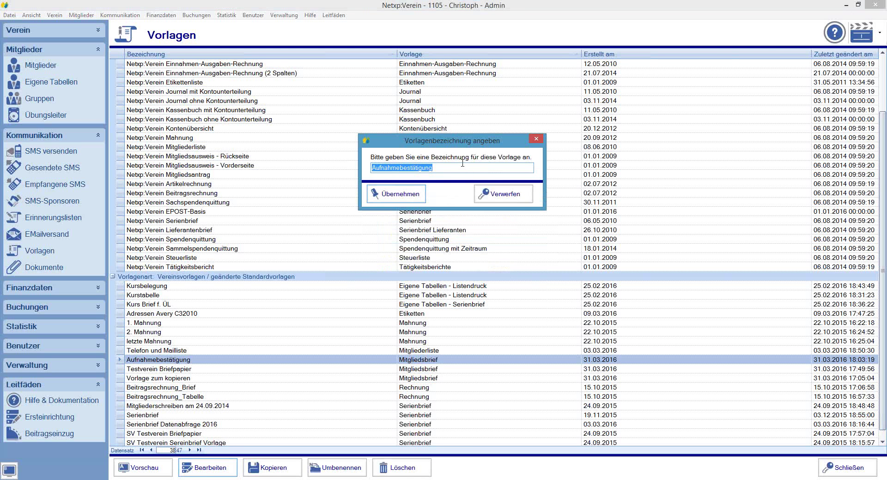
Confirm "Aufnahmebestätigung" as the name of the saved letter template
click(390, 197)
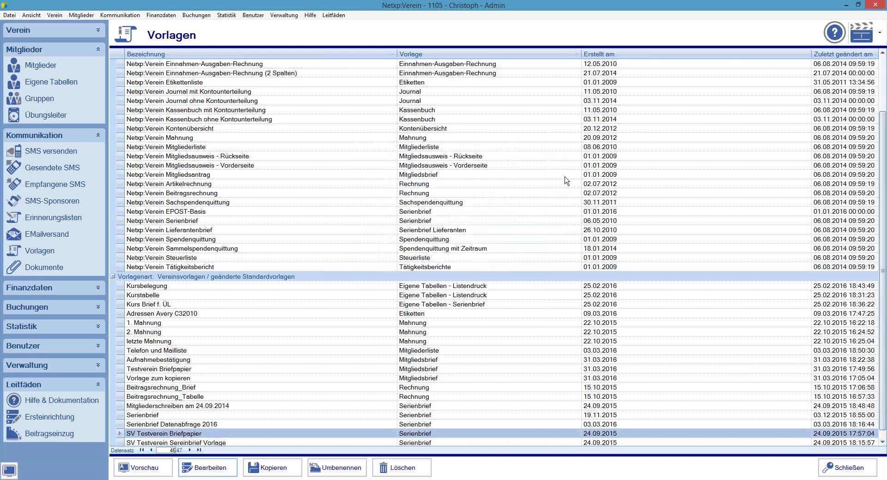
Open the member list and bring up the master data of its 17th member
click(46, 68)
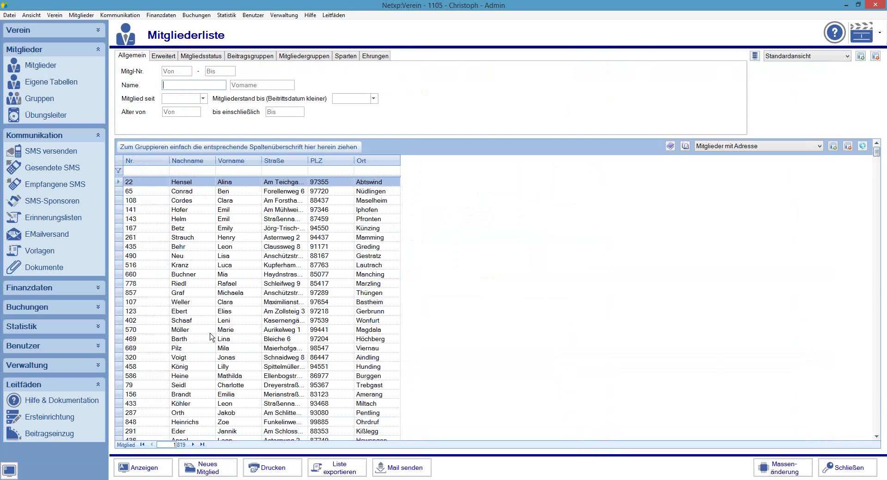
click(210, 332)
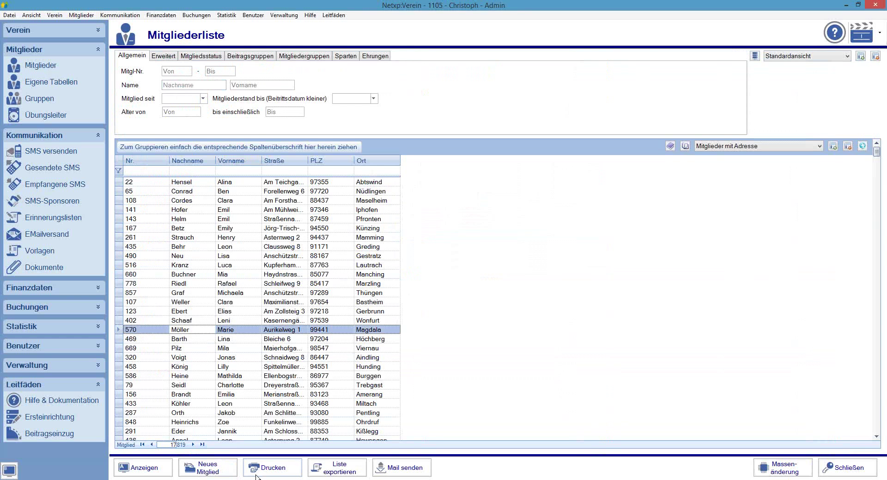
double_click(215, 331)
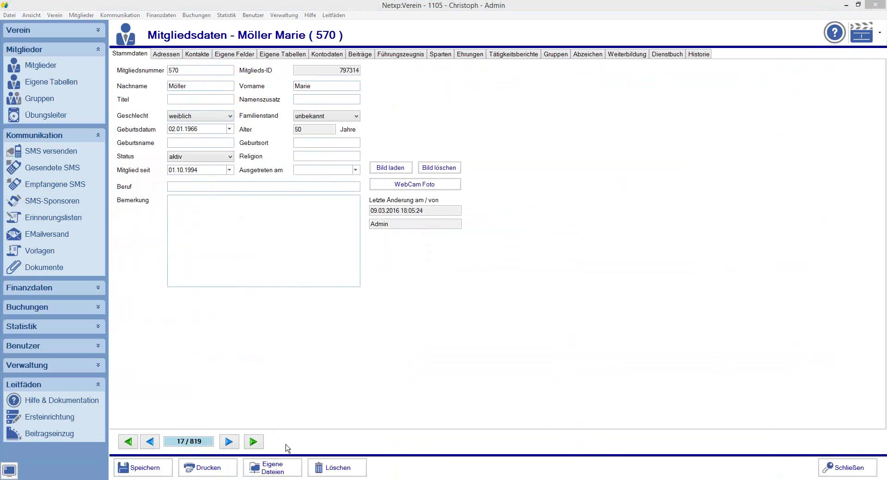
Start printing a Mitgliedsbrief for this member with the Aufnahmebestätigung template, without storing the print in the document management
click(215, 471)
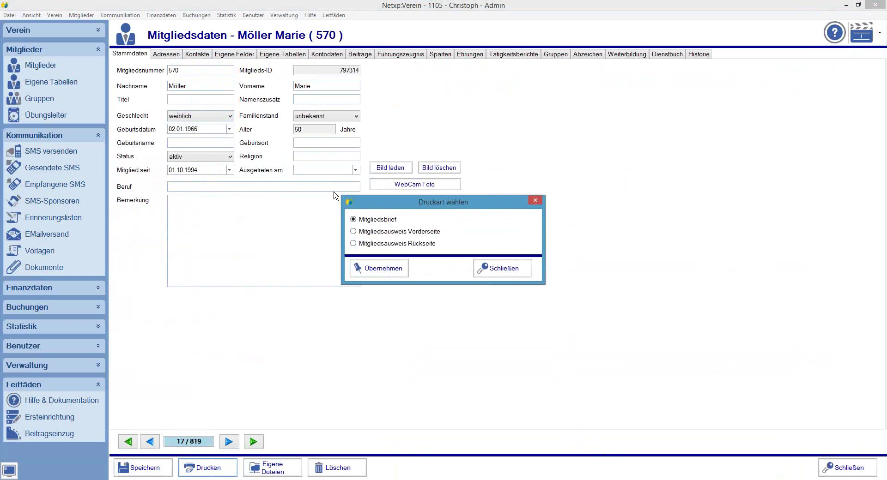
click(387, 274)
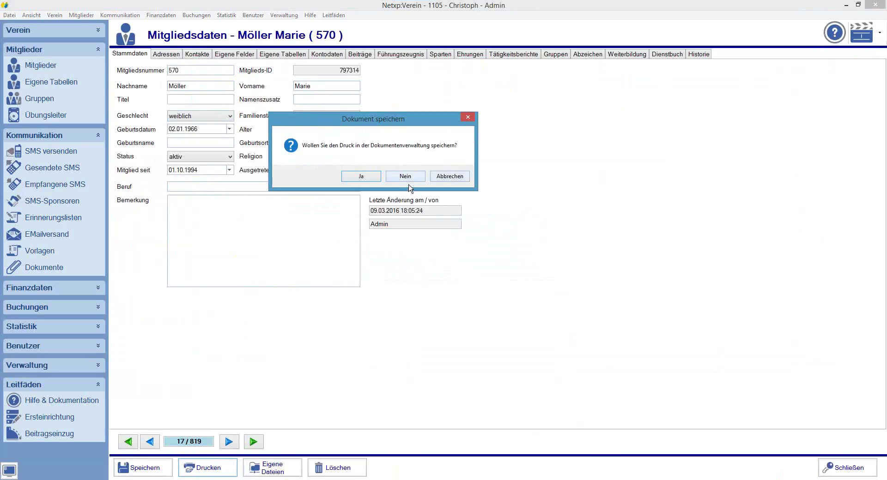
click(395, 179)
click(356, 212)
click(313, 285)
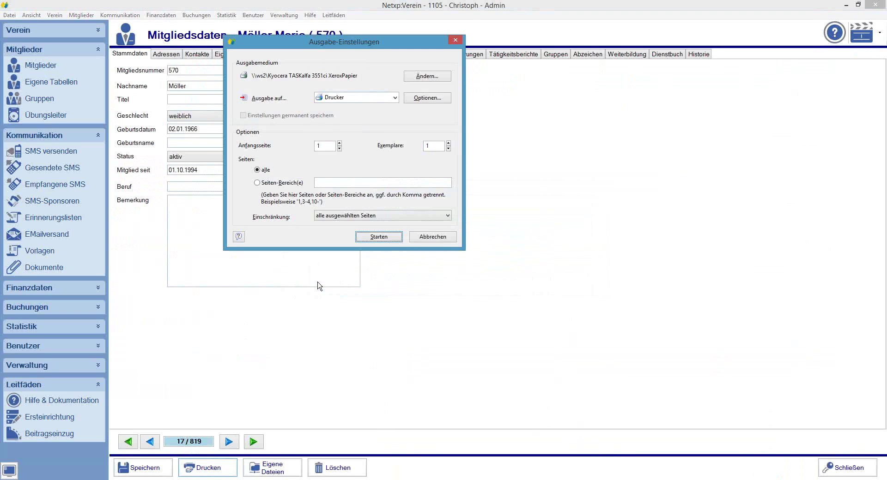
Output the letter as Vorschau, check its address, salutation and entry date, and close the preview
click(356, 98)
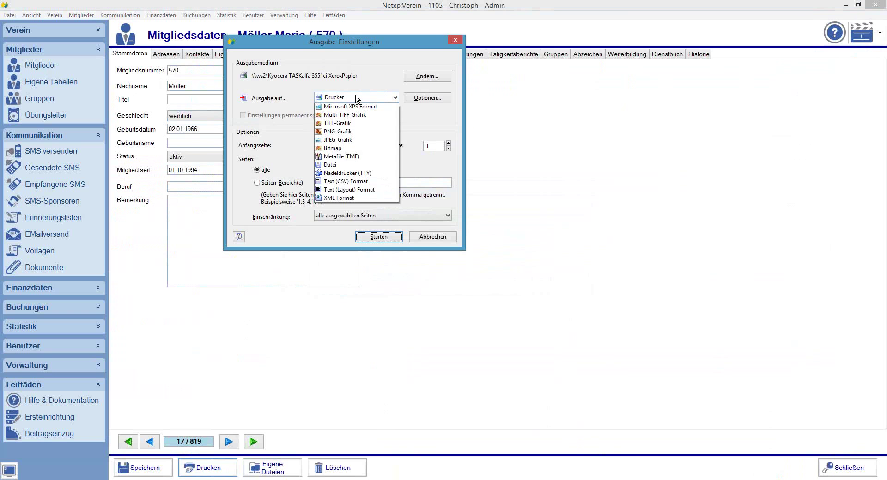
click(350, 119)
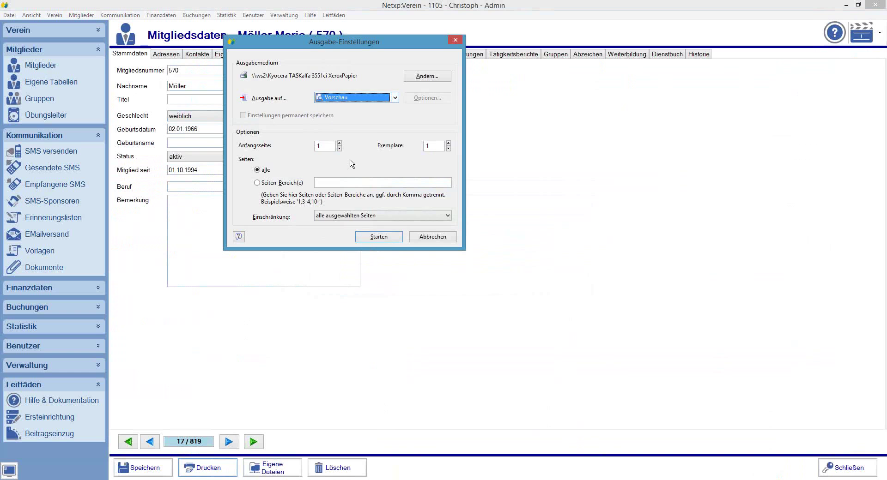
click(388, 238)
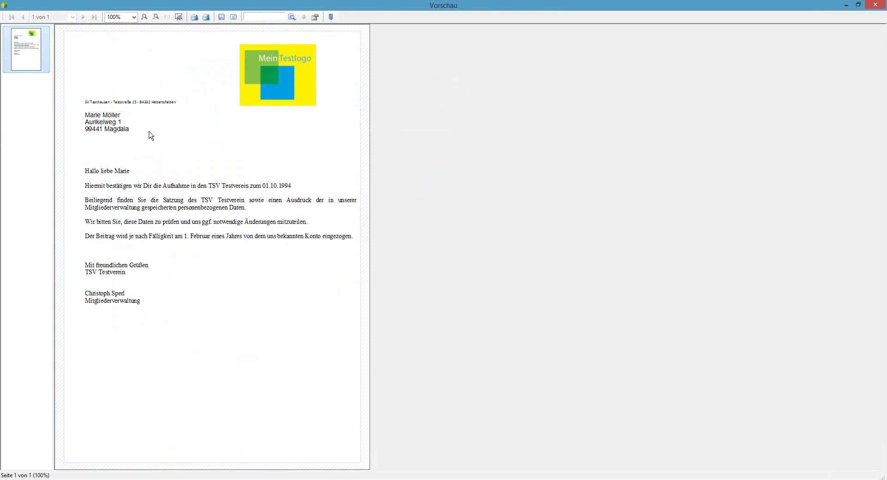
drag(443, 5, 476, 2)
click(330, 17)
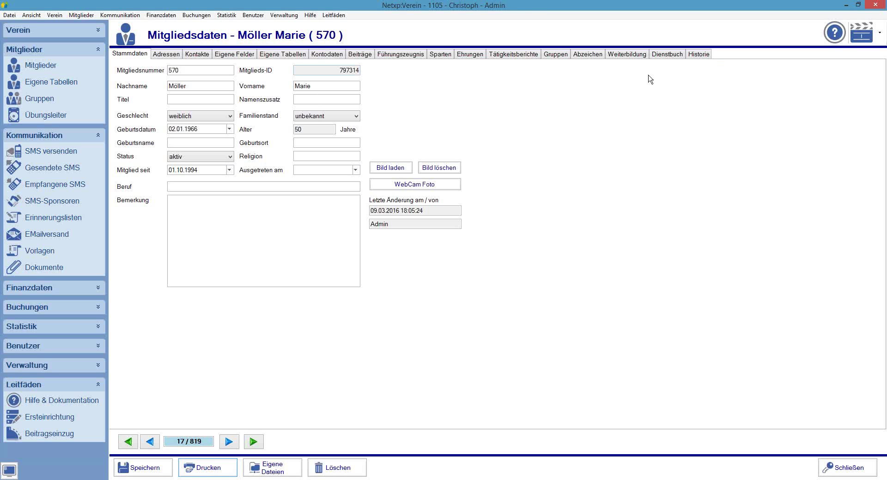